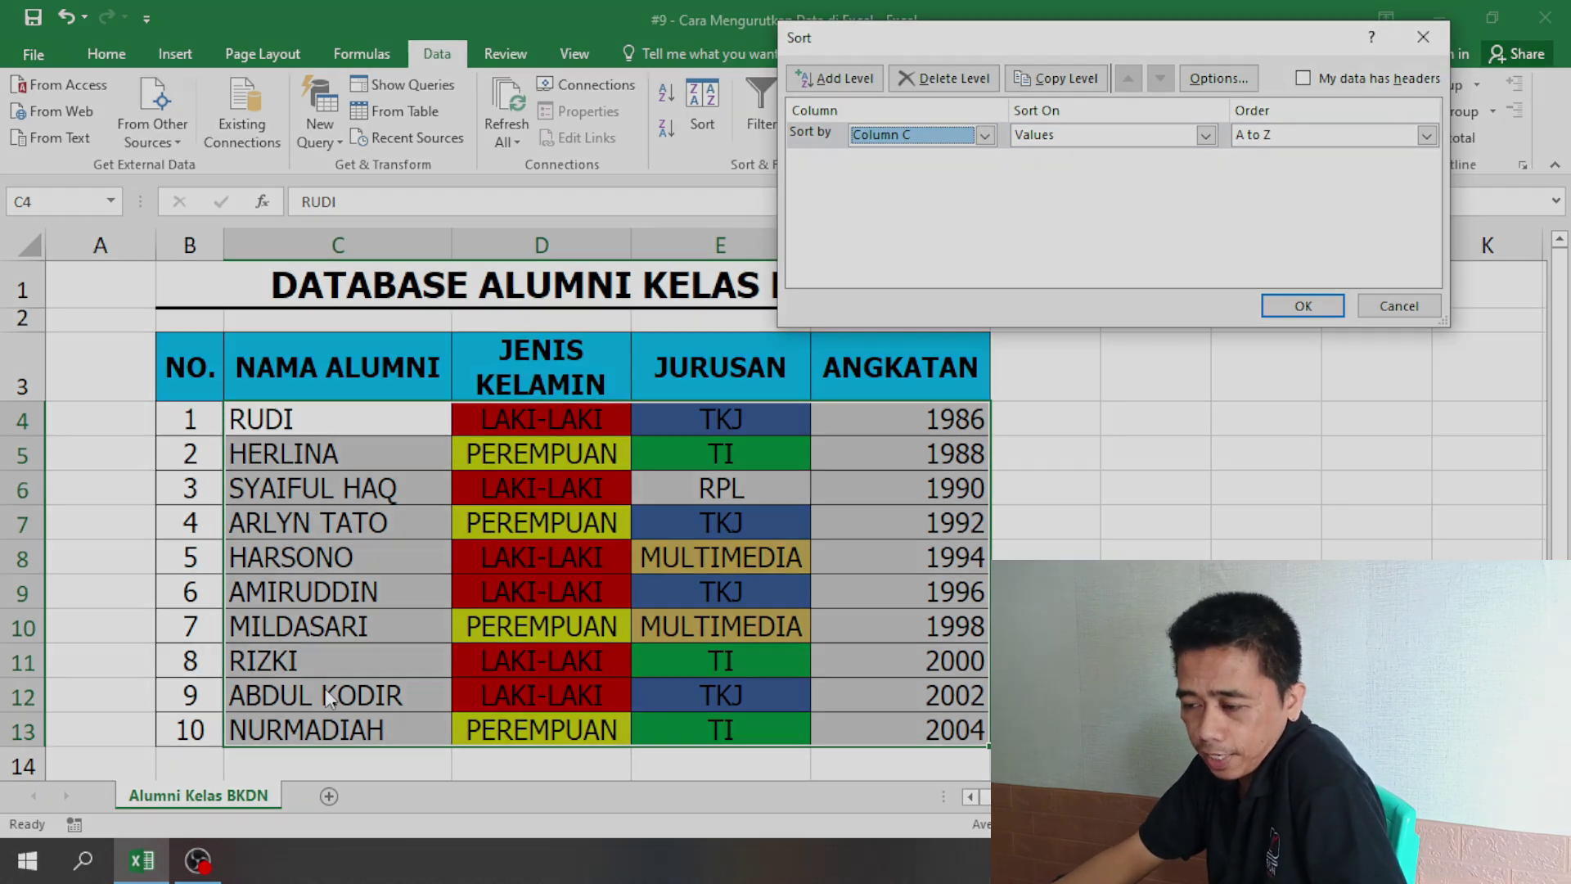
Look through the Sort dialog's Order list, then leave the dialog for the plain alumni table.
click(1426, 135)
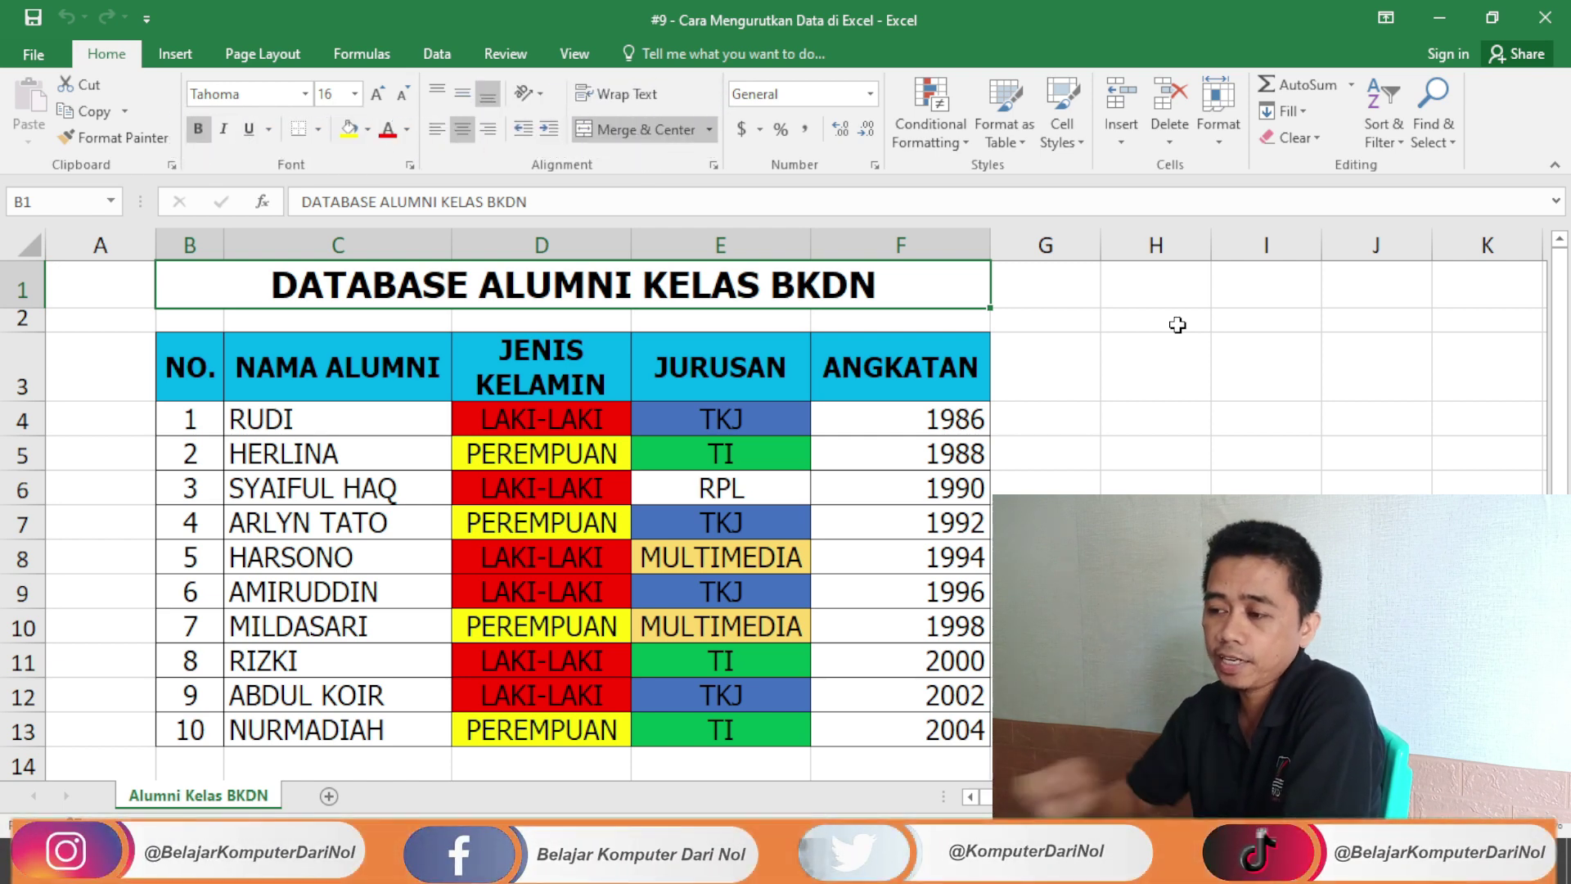
click(1243, 450)
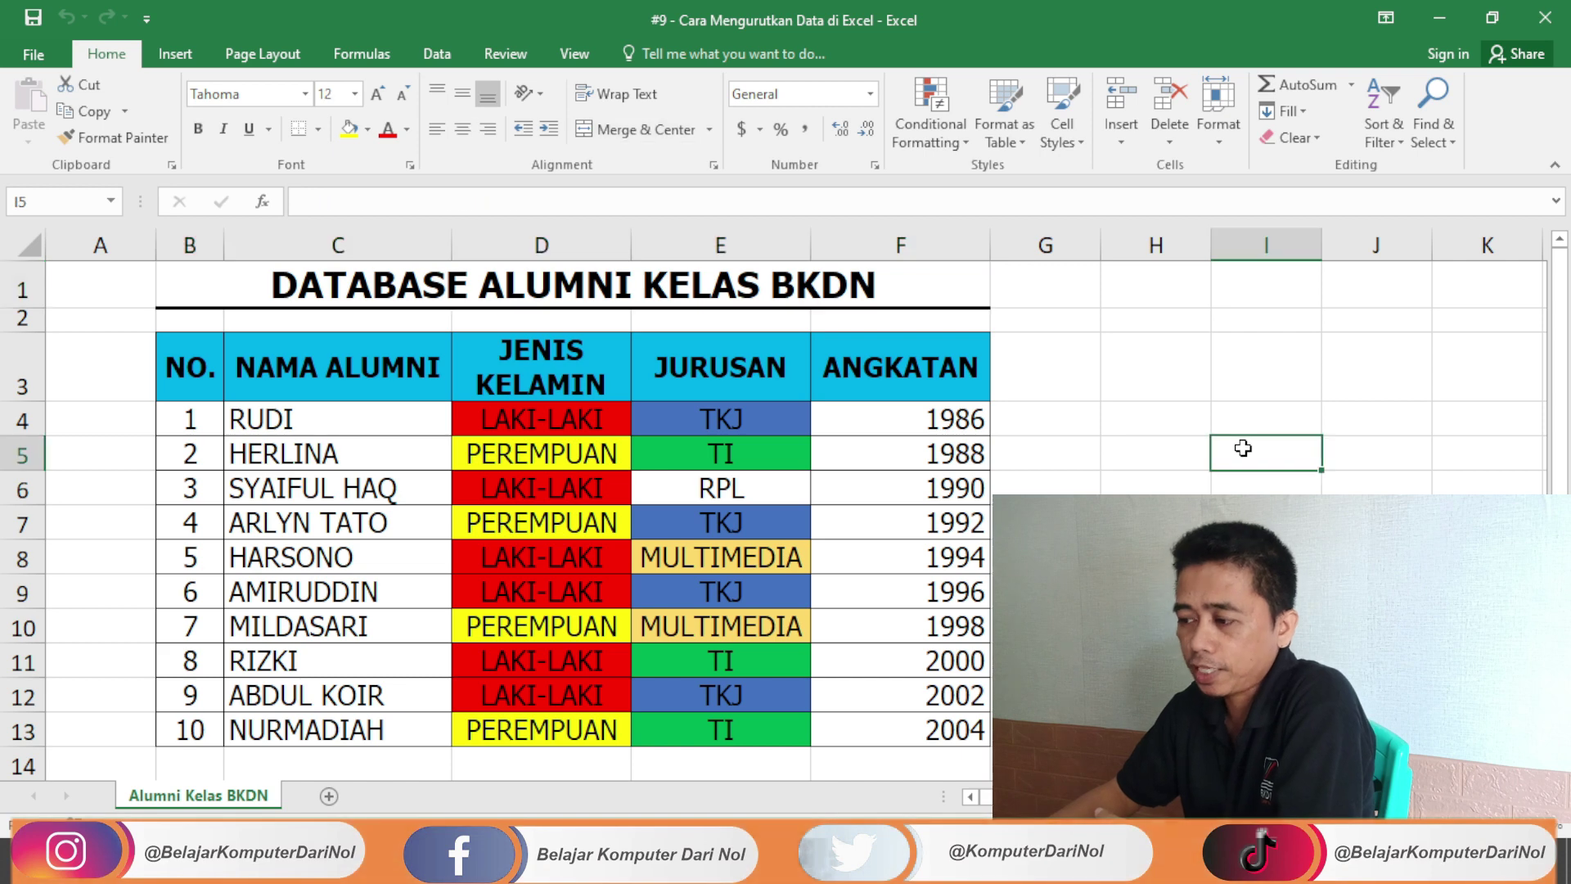
click(522, 384)
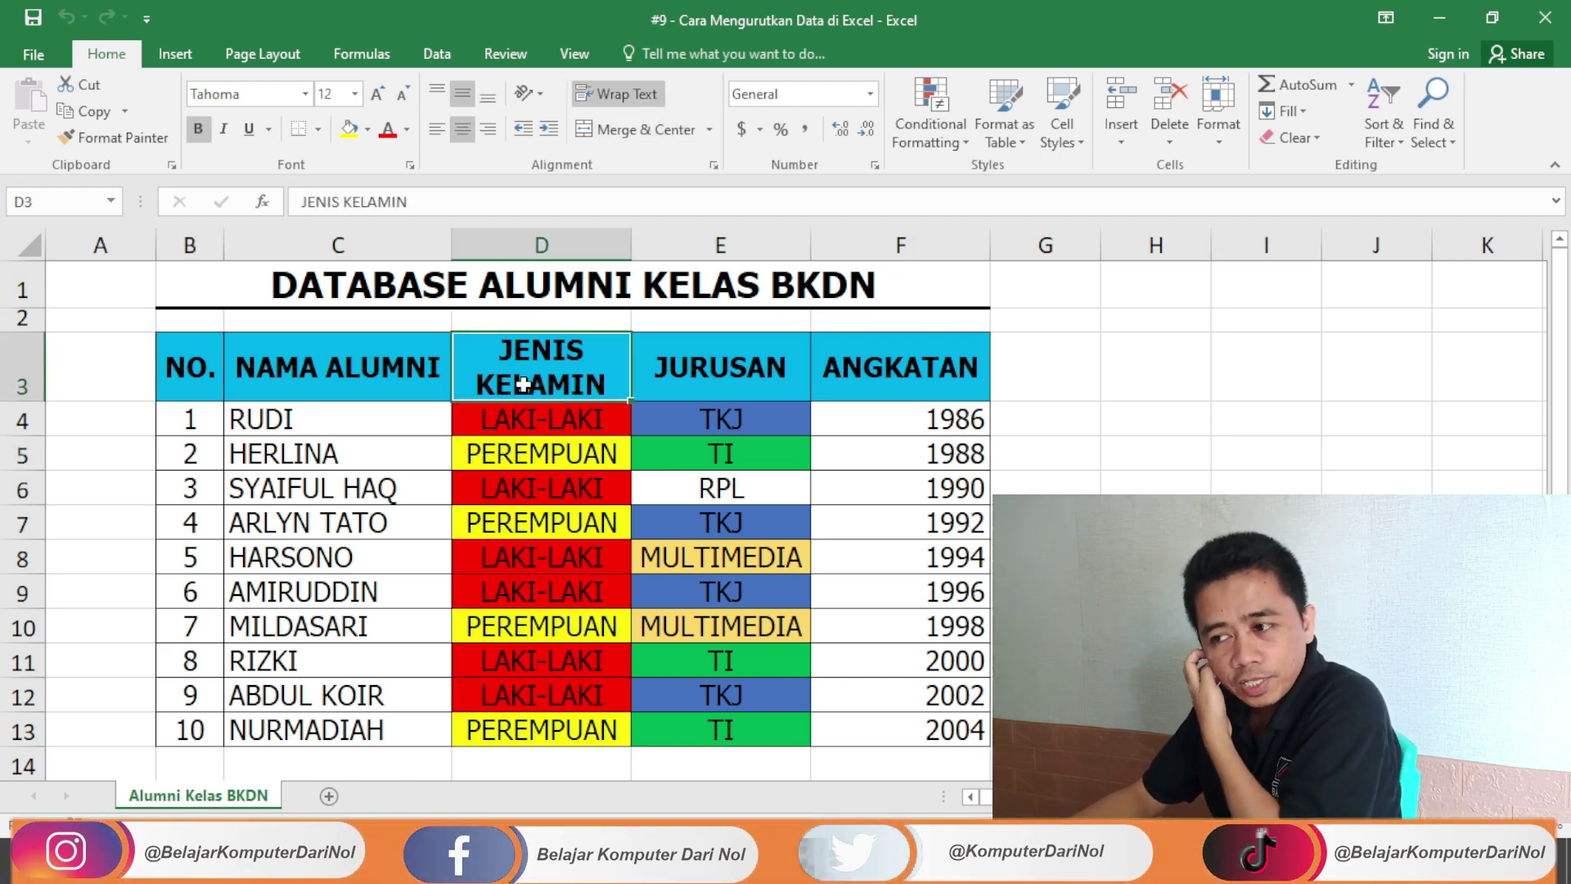
click(202, 378)
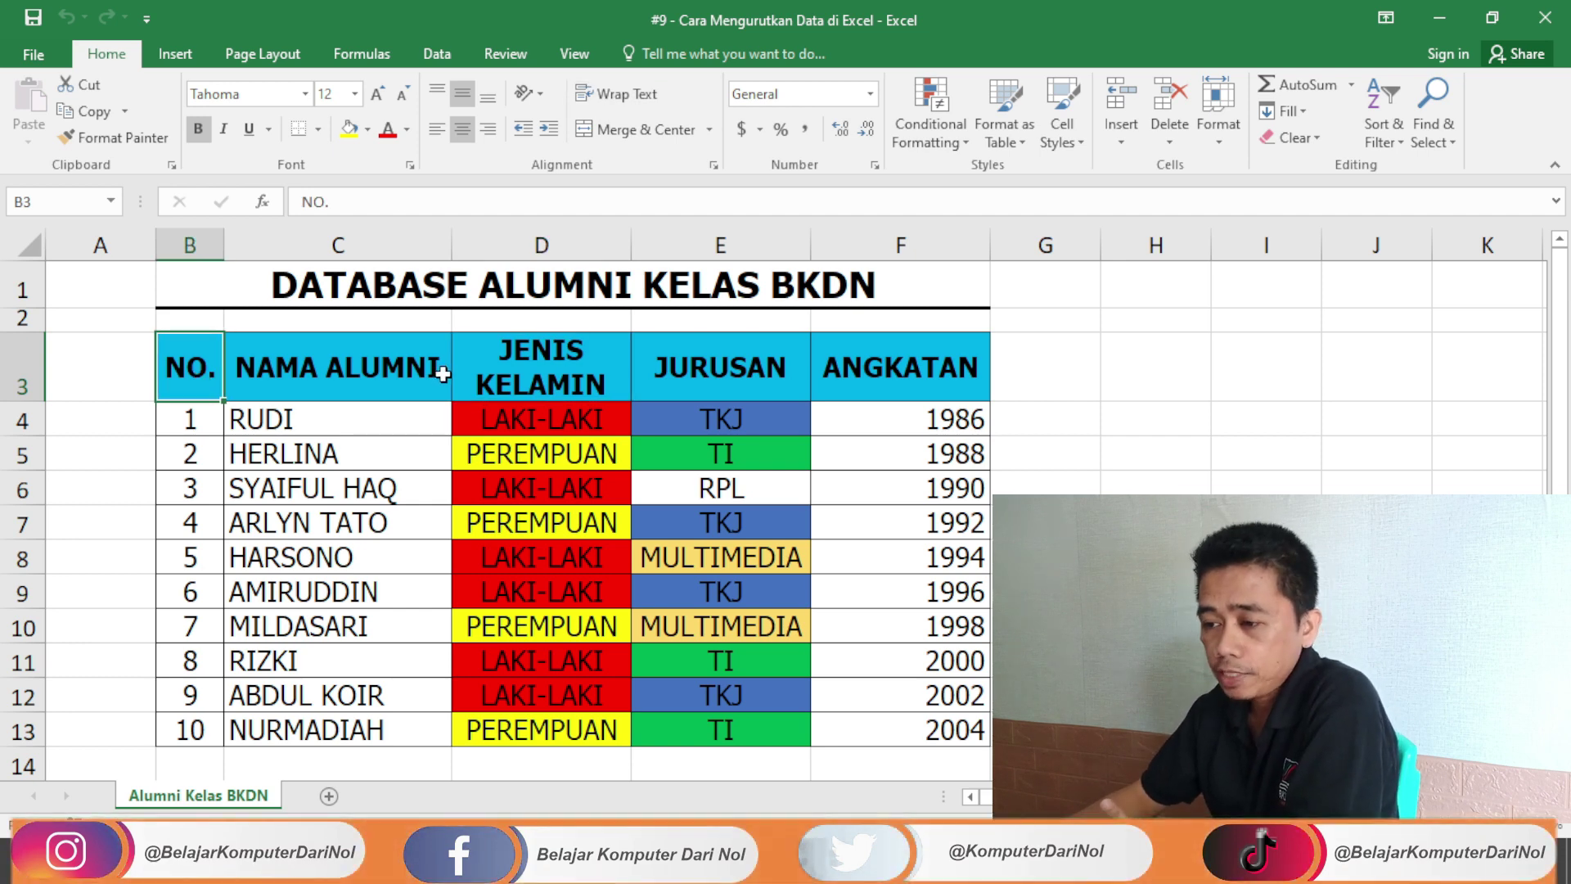
drag(193, 358, 882, 372)
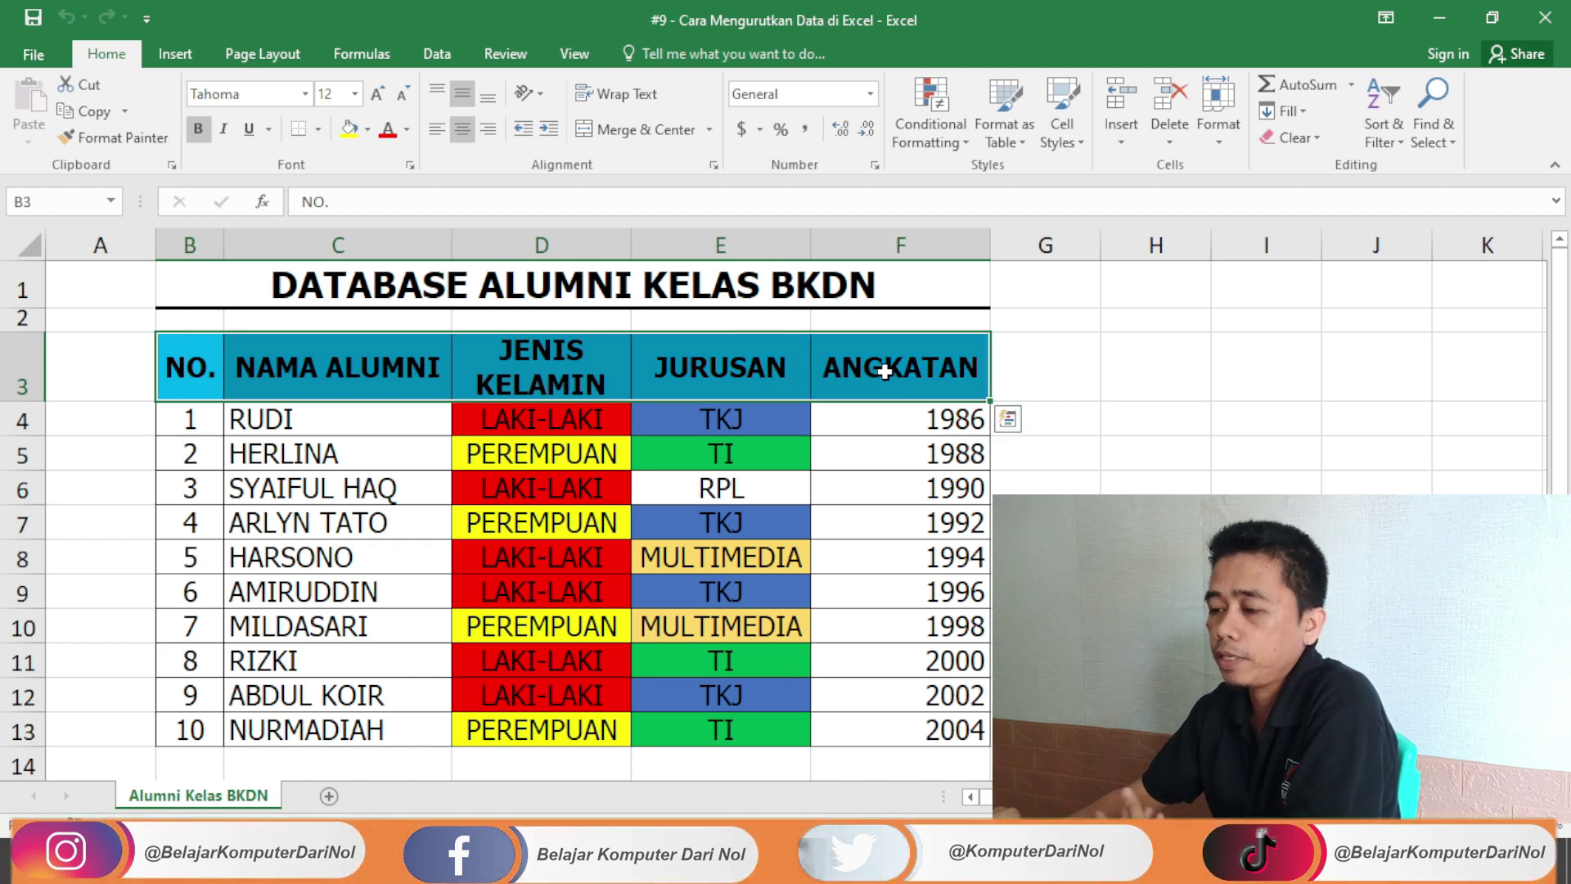
click(541, 488)
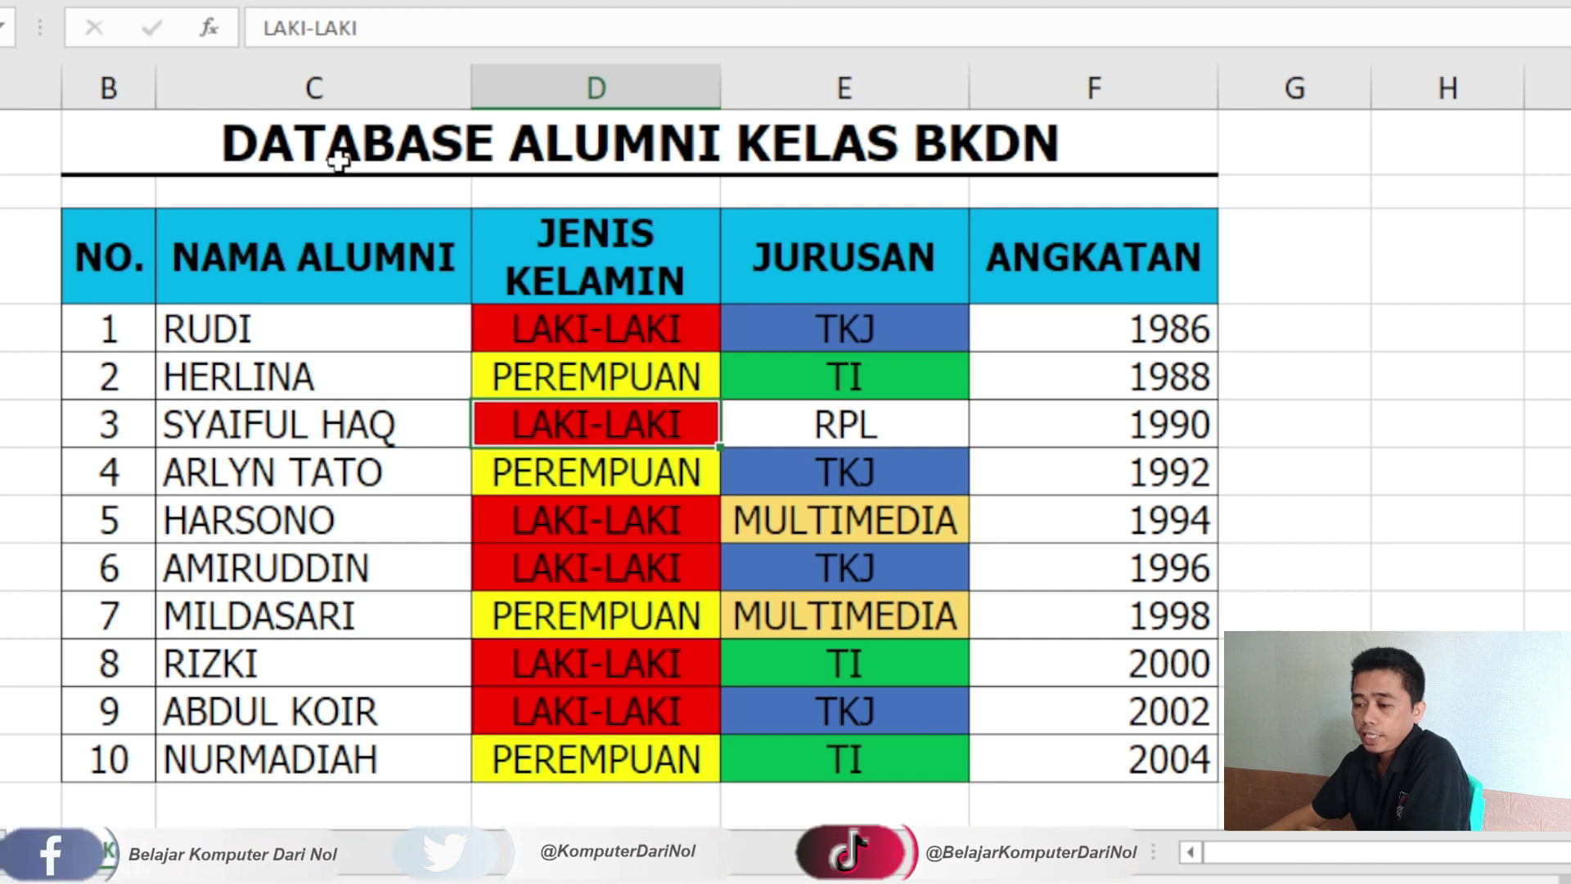
mouse_move(338, 161)
mouse_down()
mouse_move(907, 617)
mouse_move(920, 780)
mouse_up()
click(725, 383)
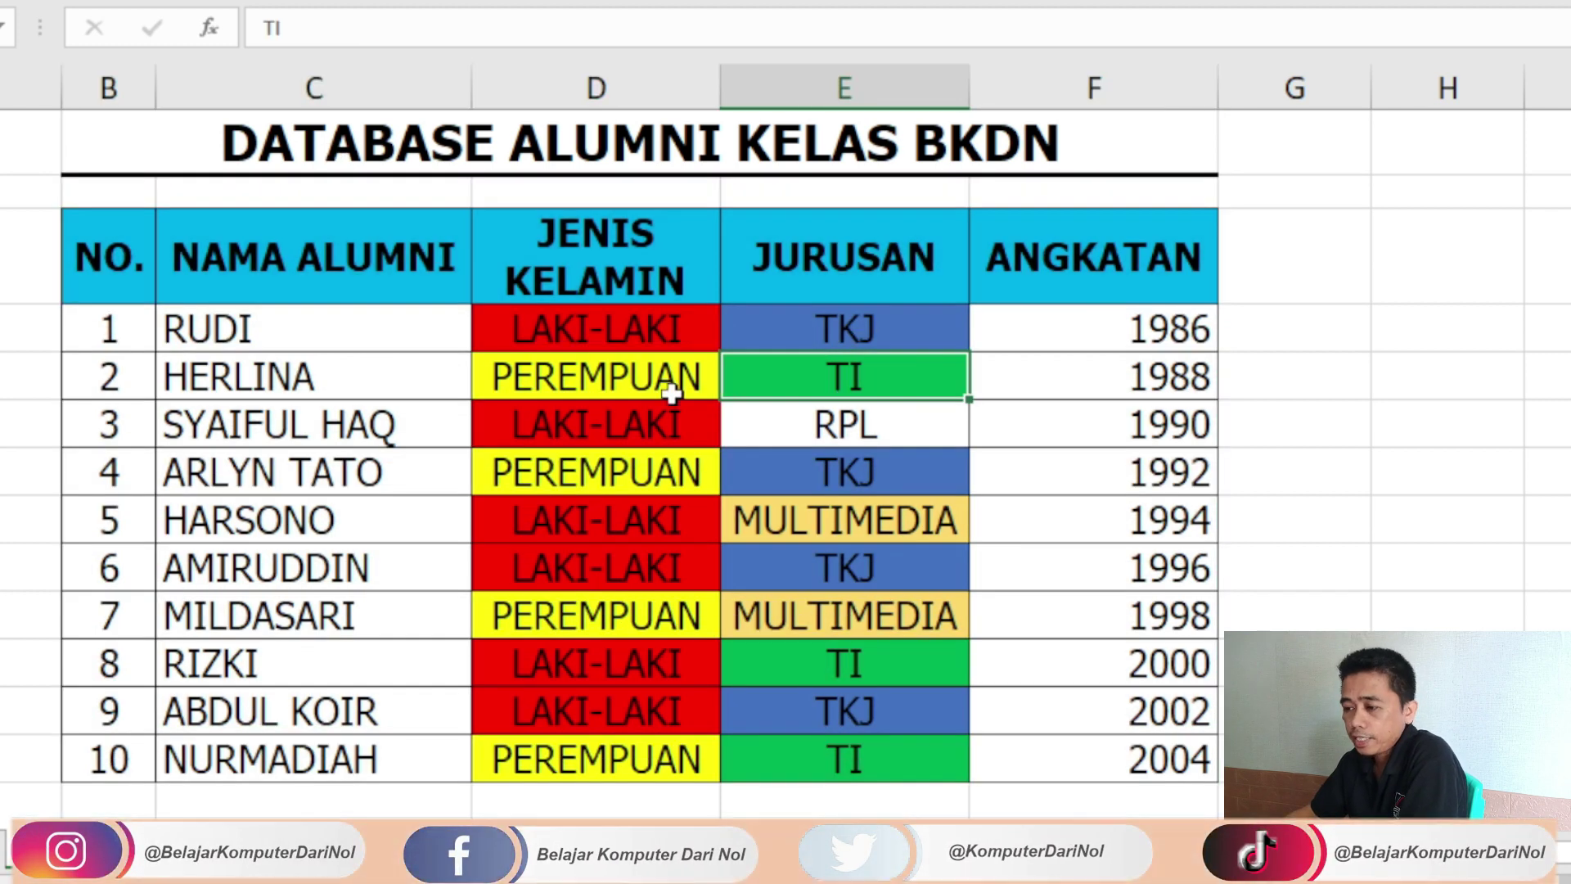
click(349, 265)
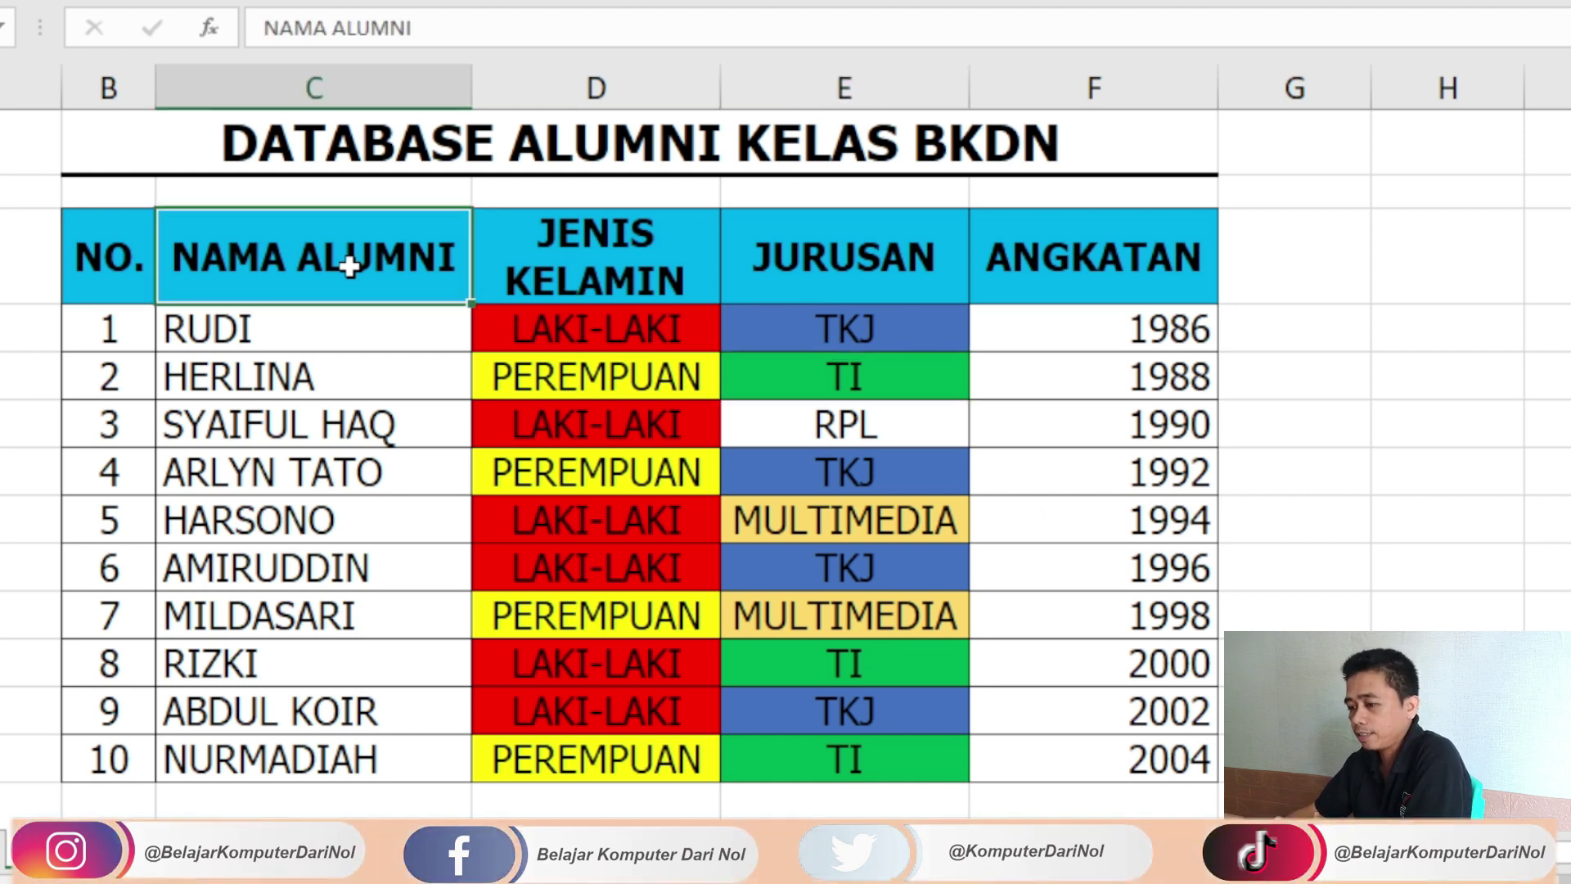
click(599, 335)
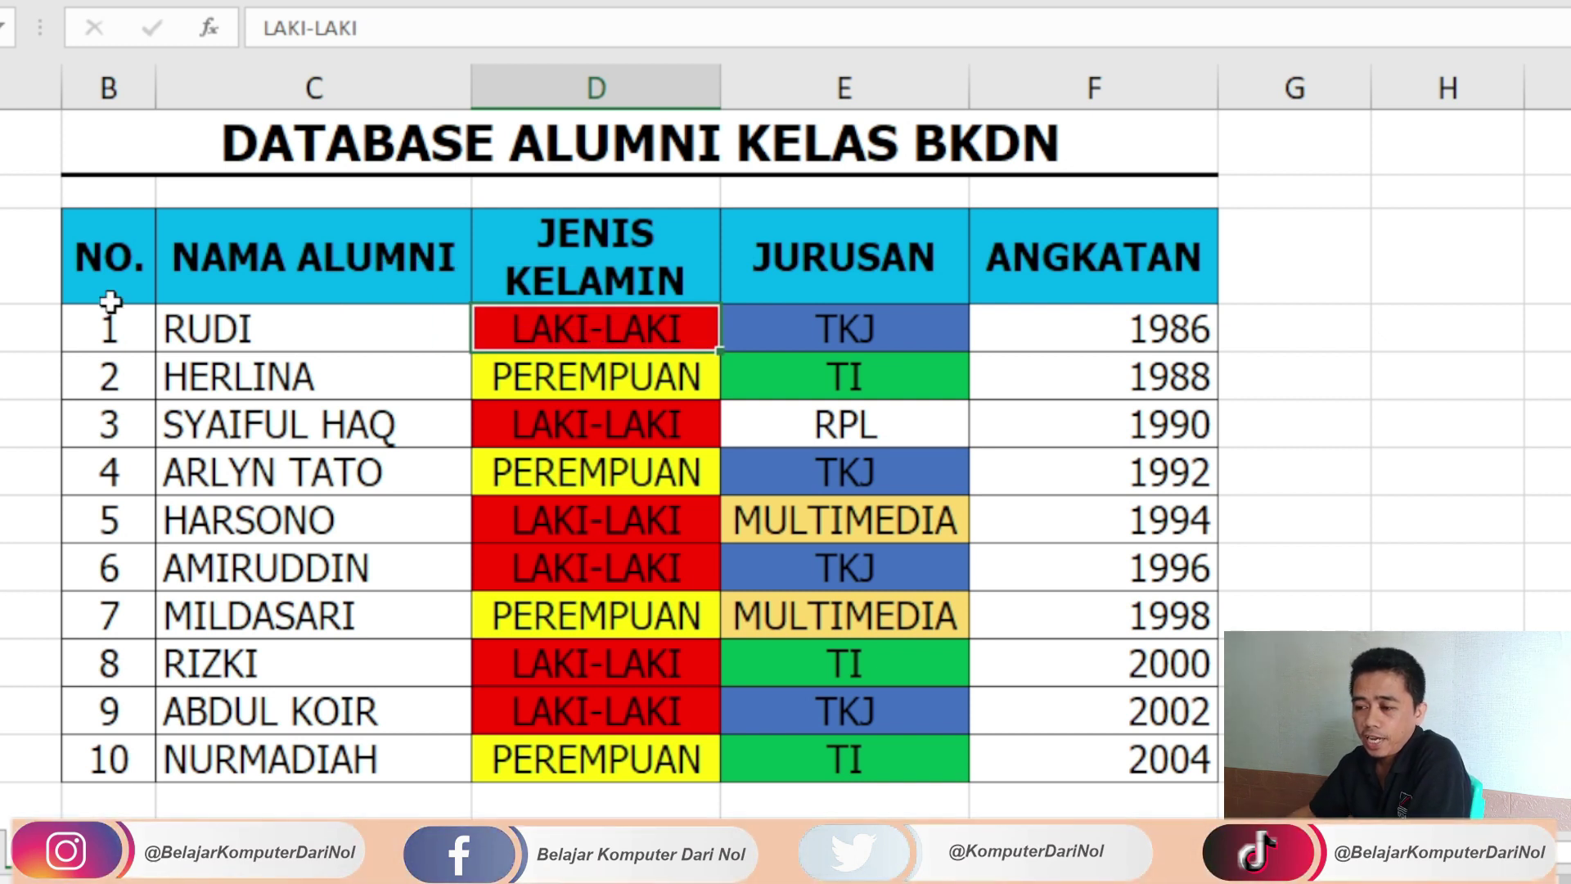
click(360, 250)
drag(306, 336, 316, 665)
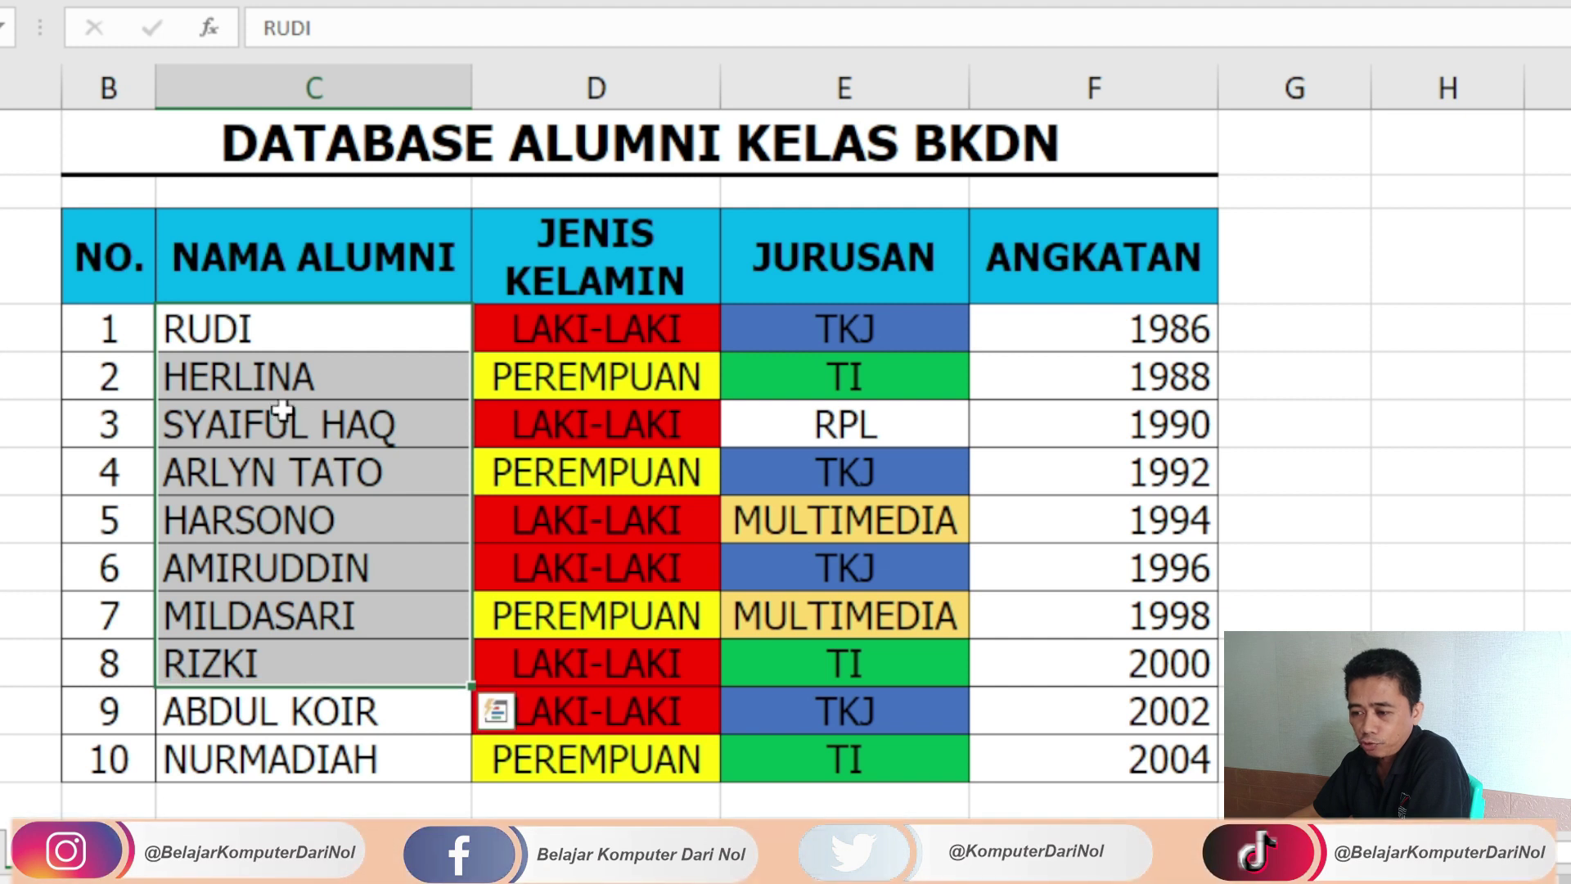
click(287, 331)
click(273, 374)
click(278, 430)
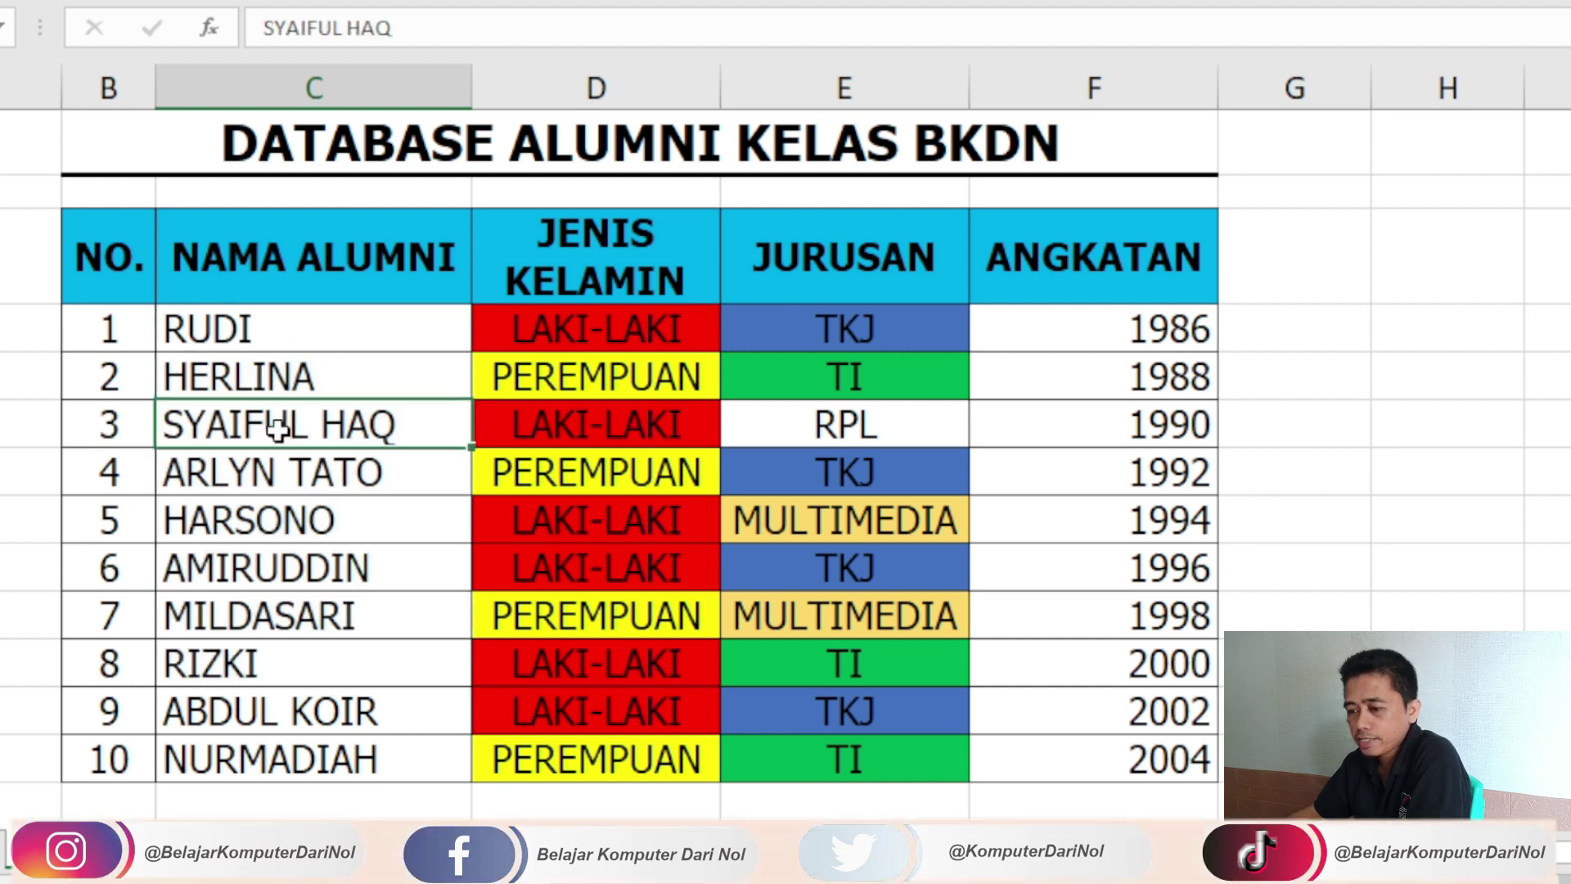
click(283, 578)
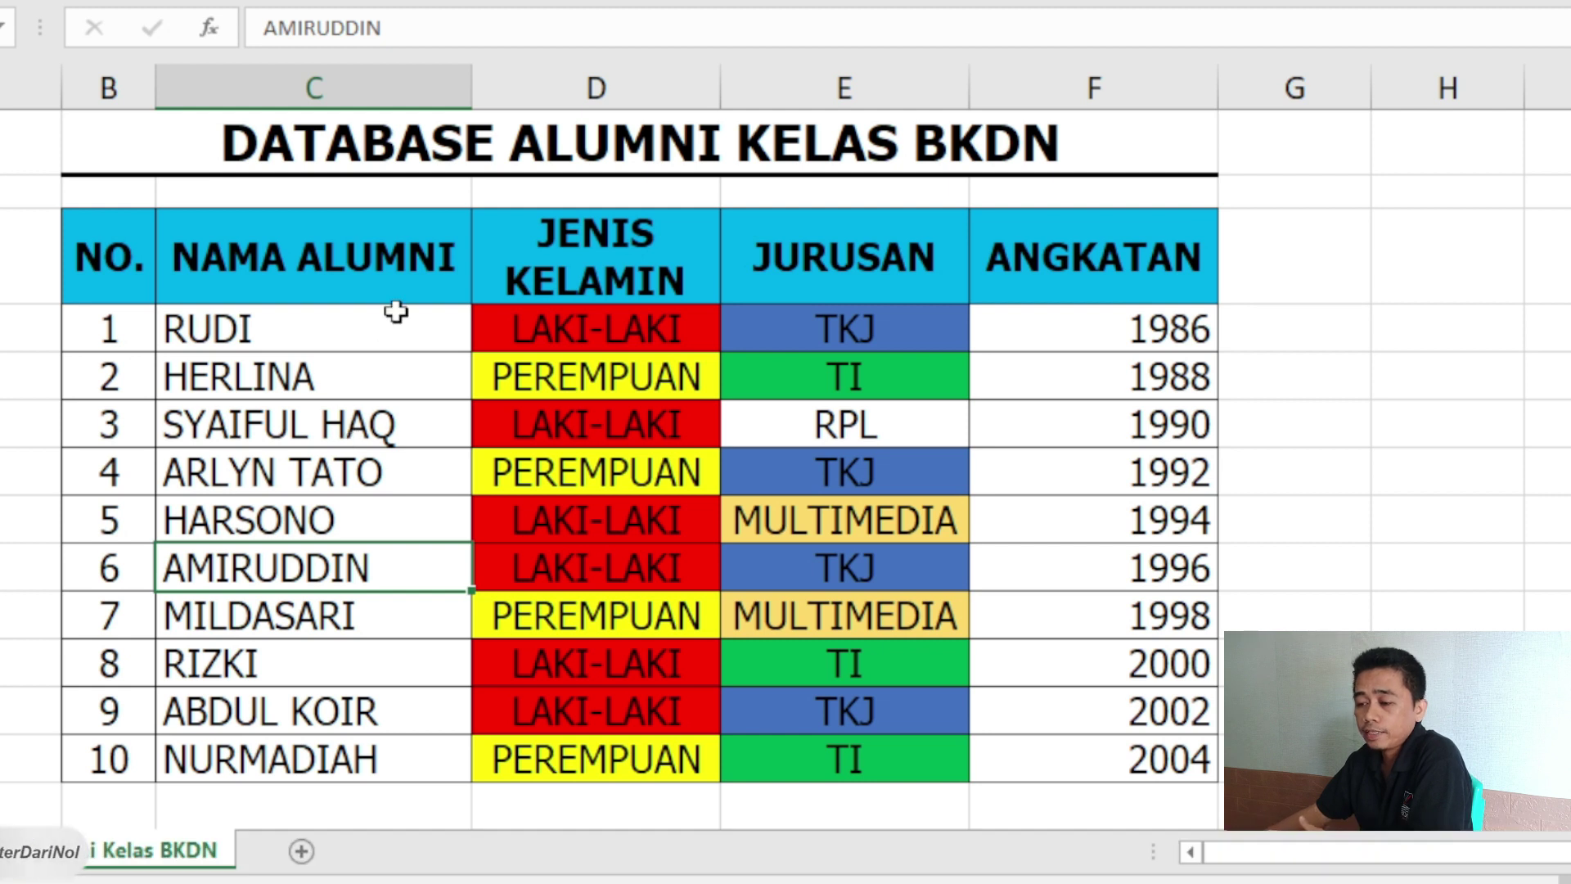
click(378, 290)
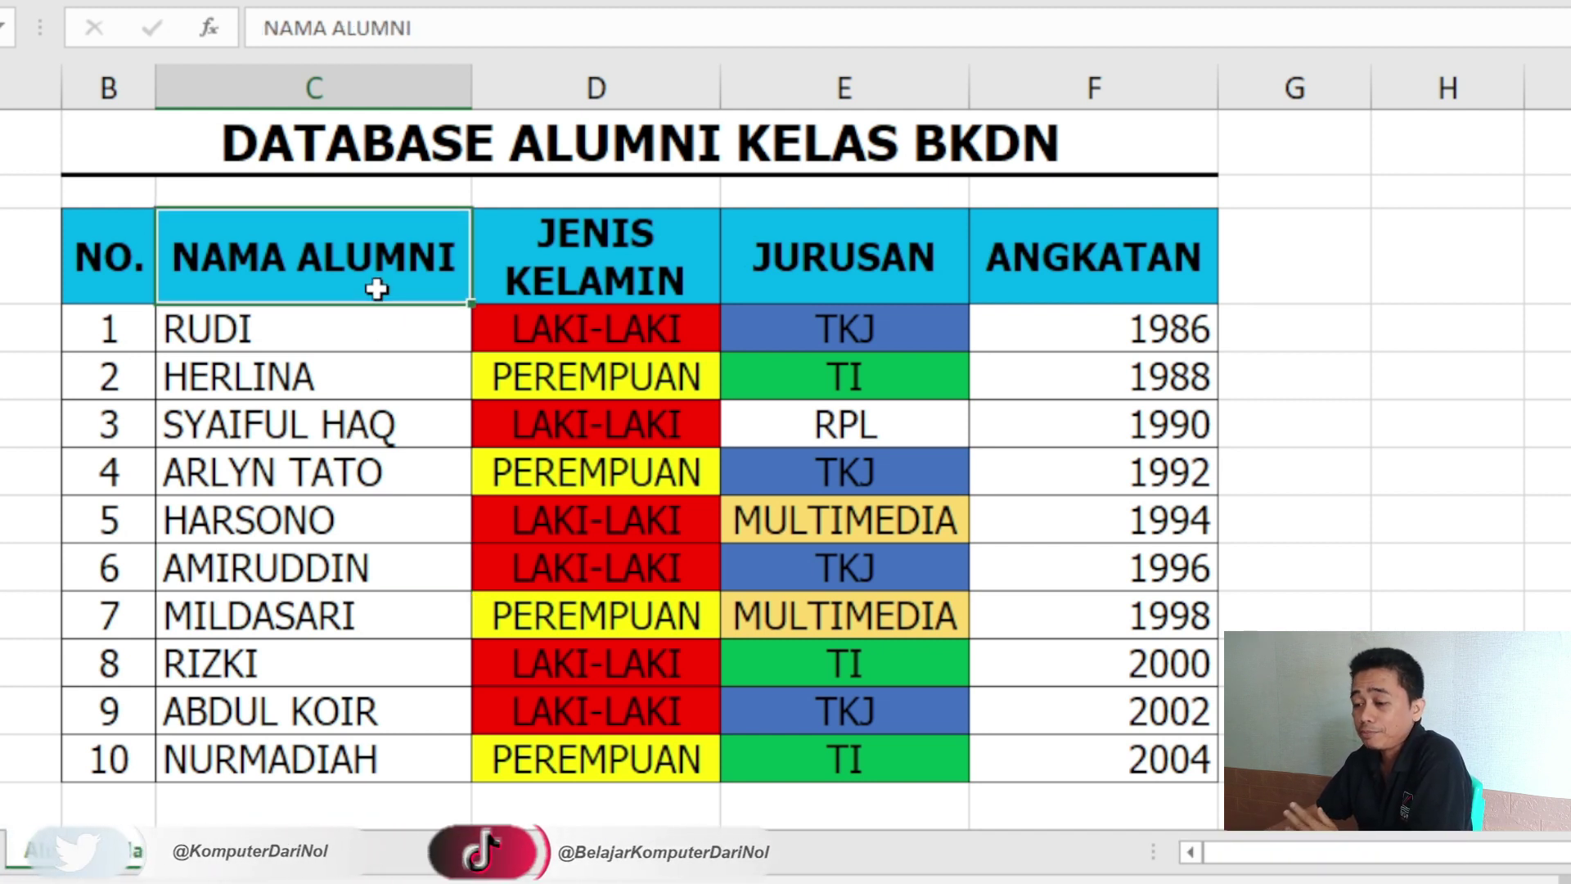
click(250, 333)
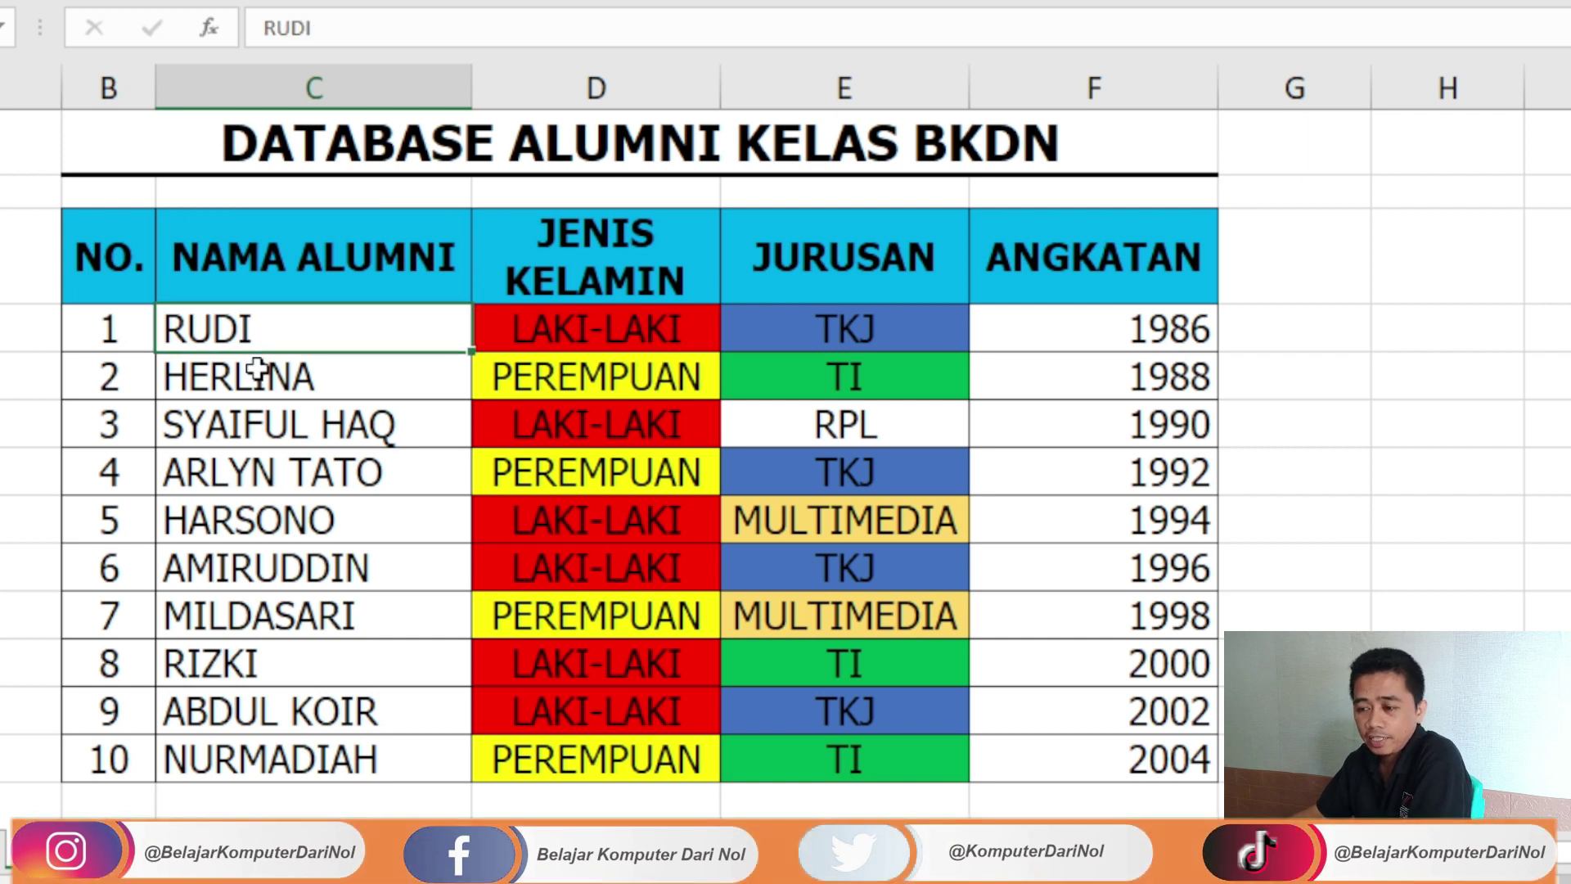
drag(274, 346, 297, 765)
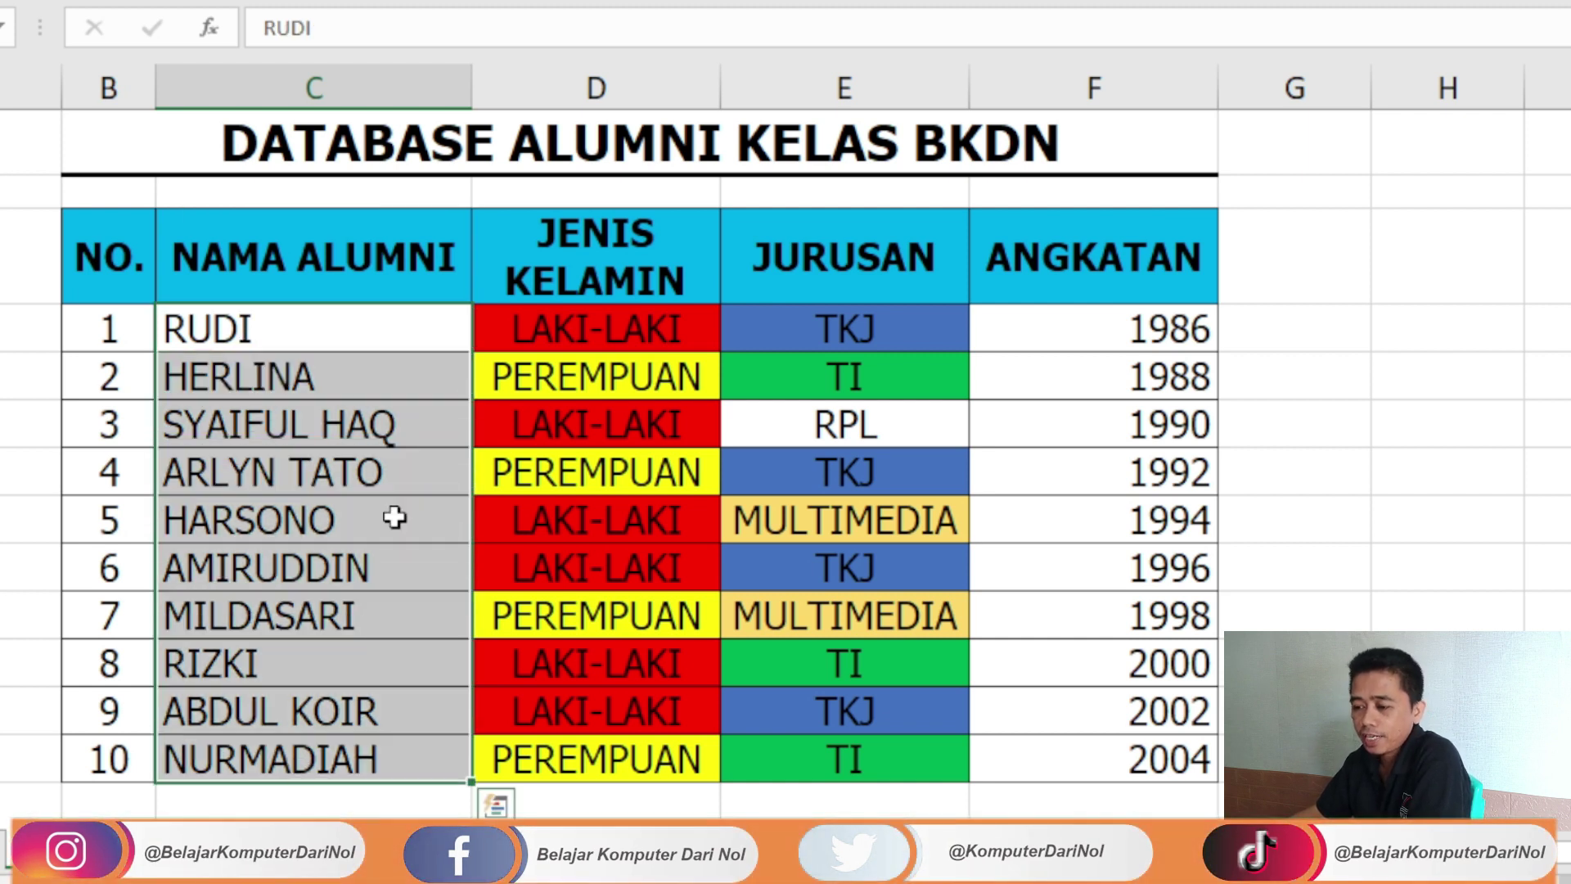
click(308, 335)
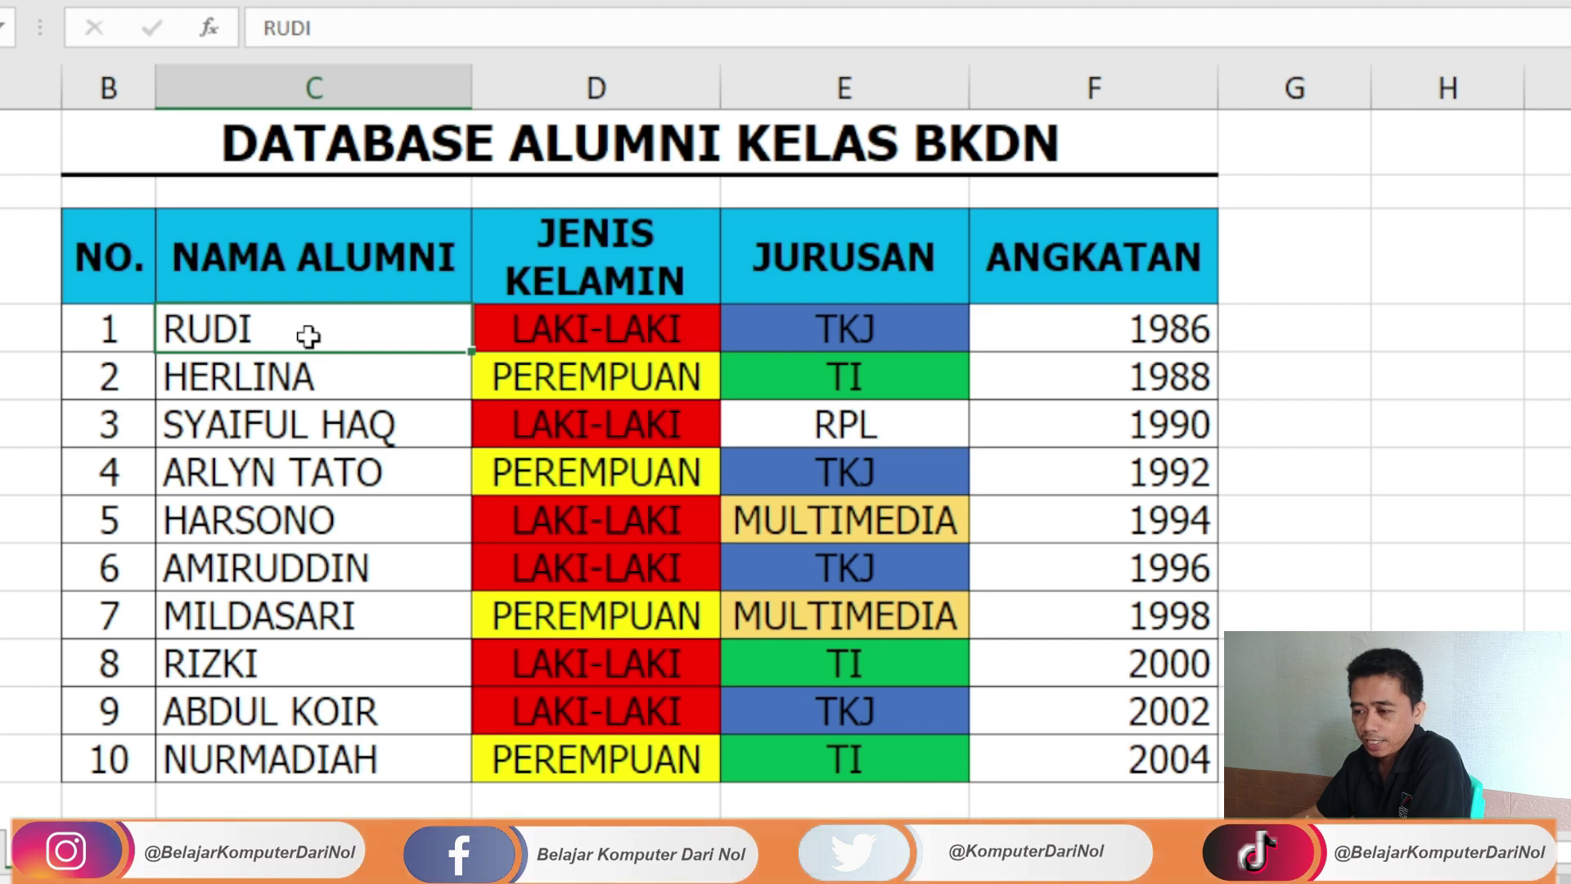
key(Up)
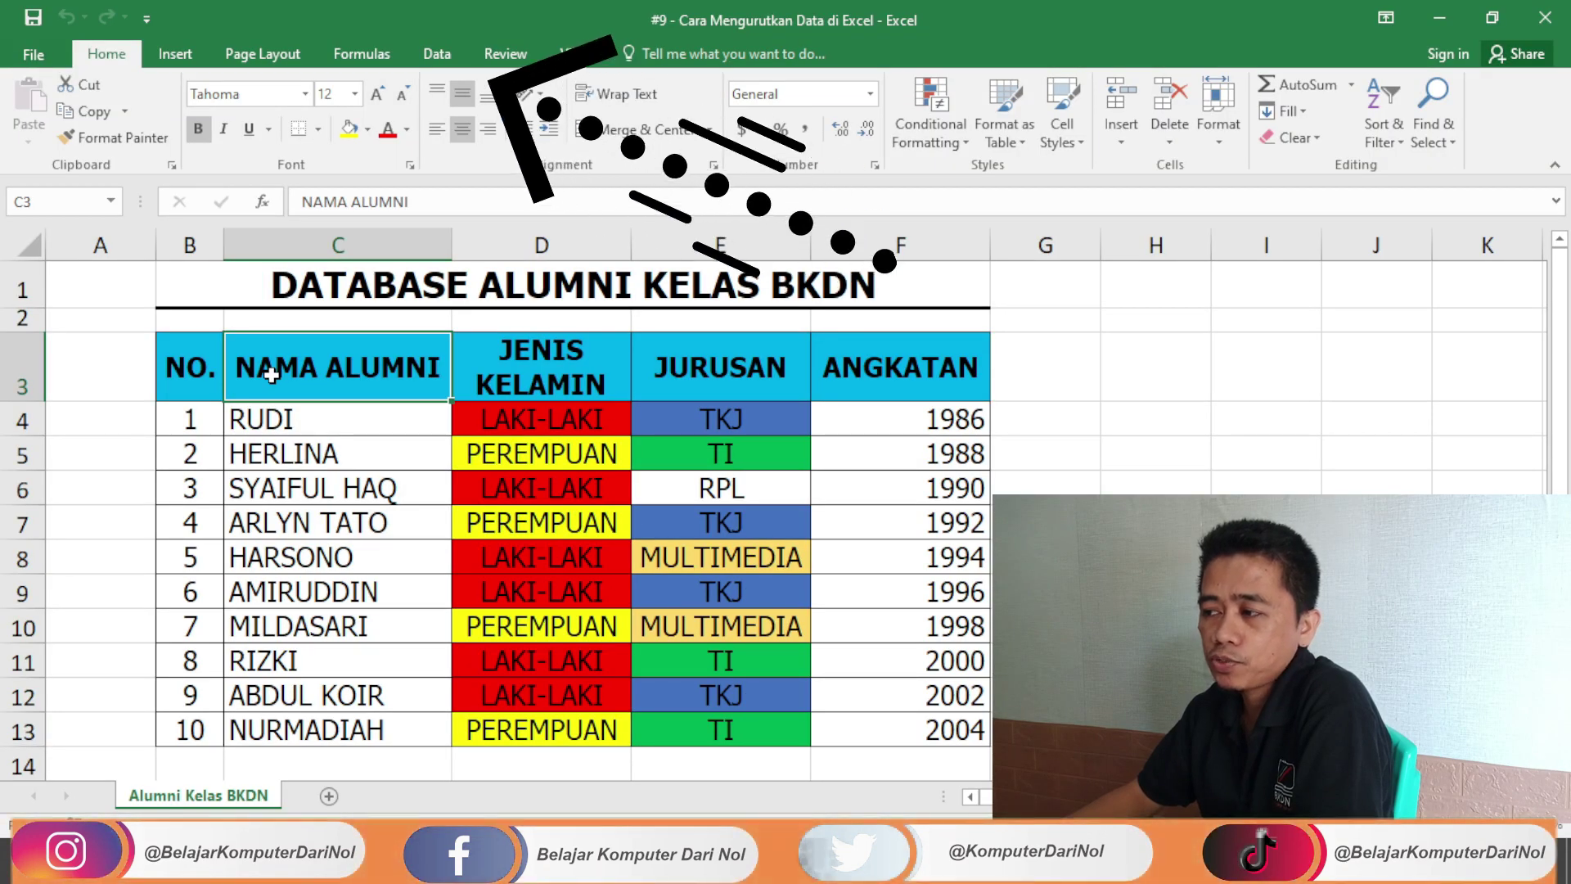
On the Data tab, select the alumni records C4:F13, from RUDI across to the years.
click(439, 56)
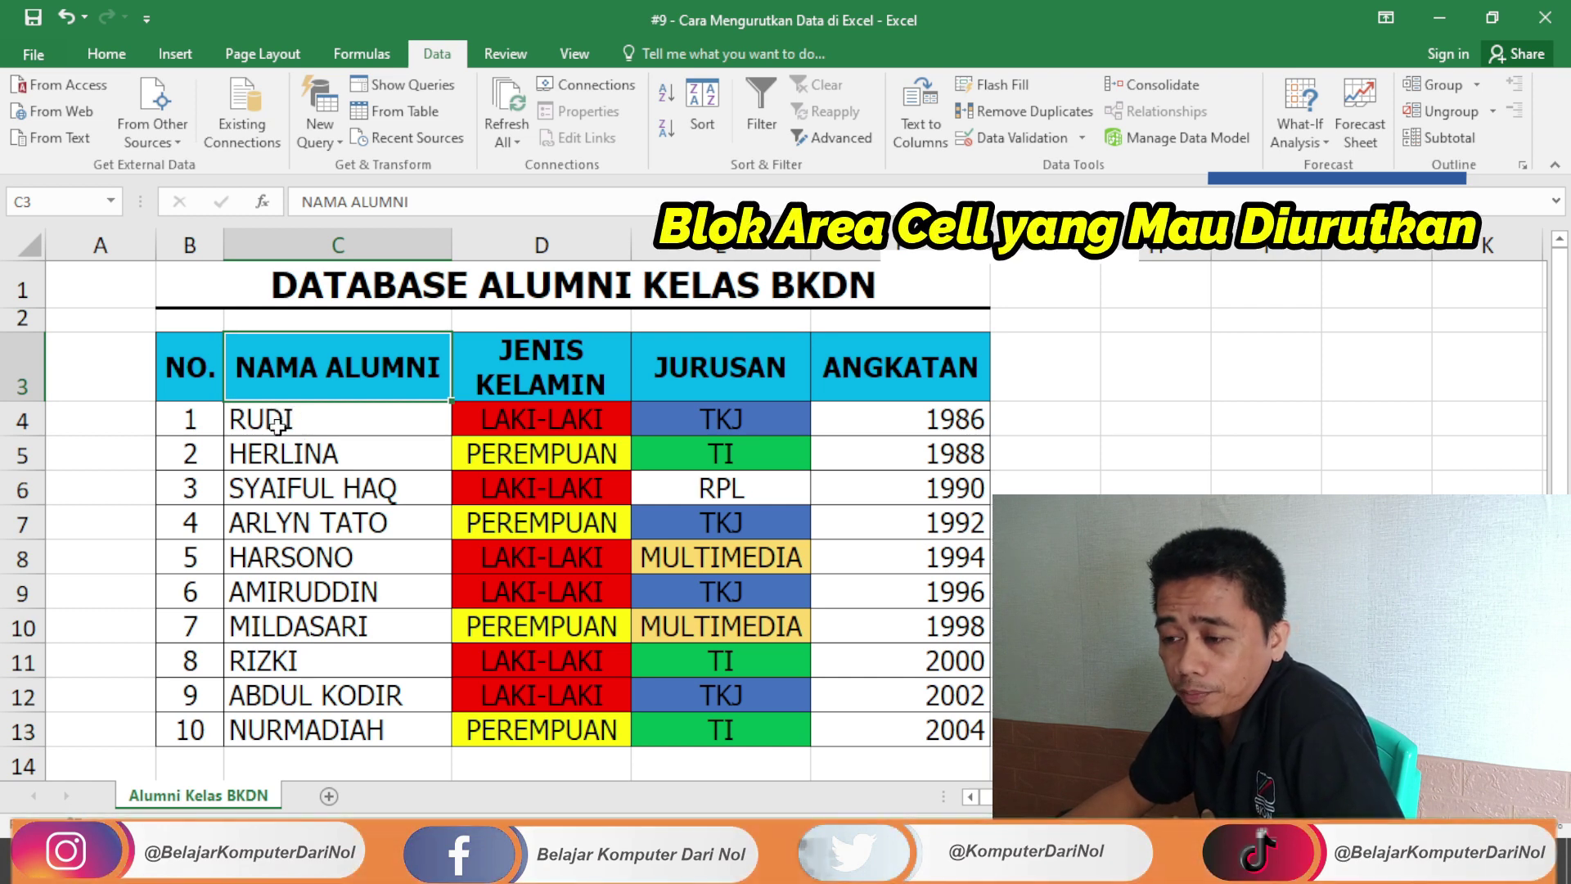
mouse_move(277, 424)
mouse_down()
mouse_move(902, 643)
mouse_move(903, 730)
mouse_up()
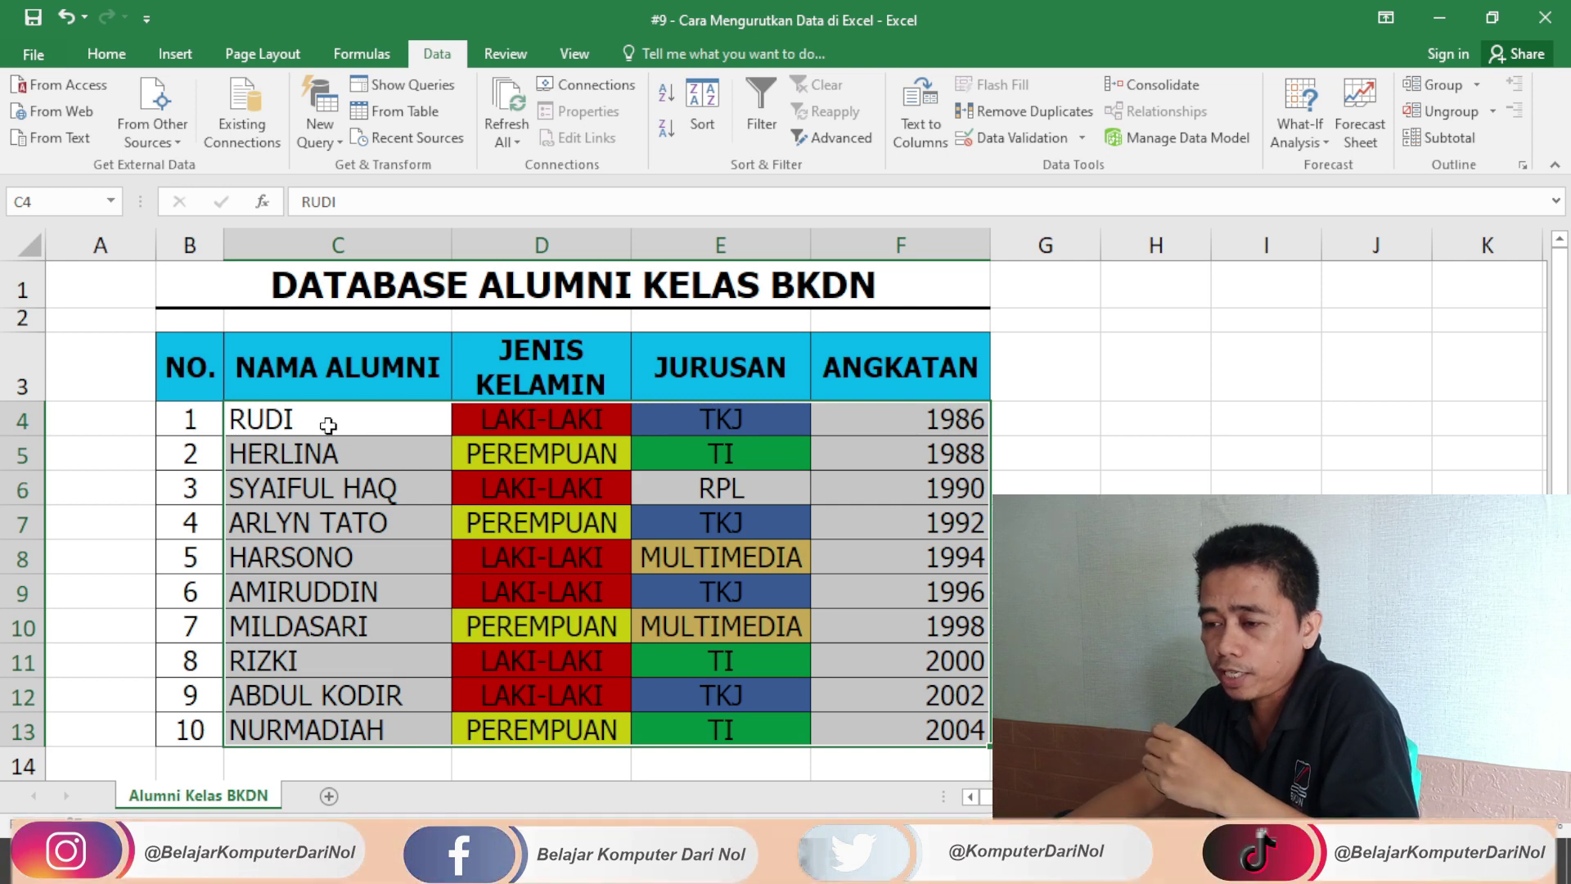
drag(328, 425, 886, 740)
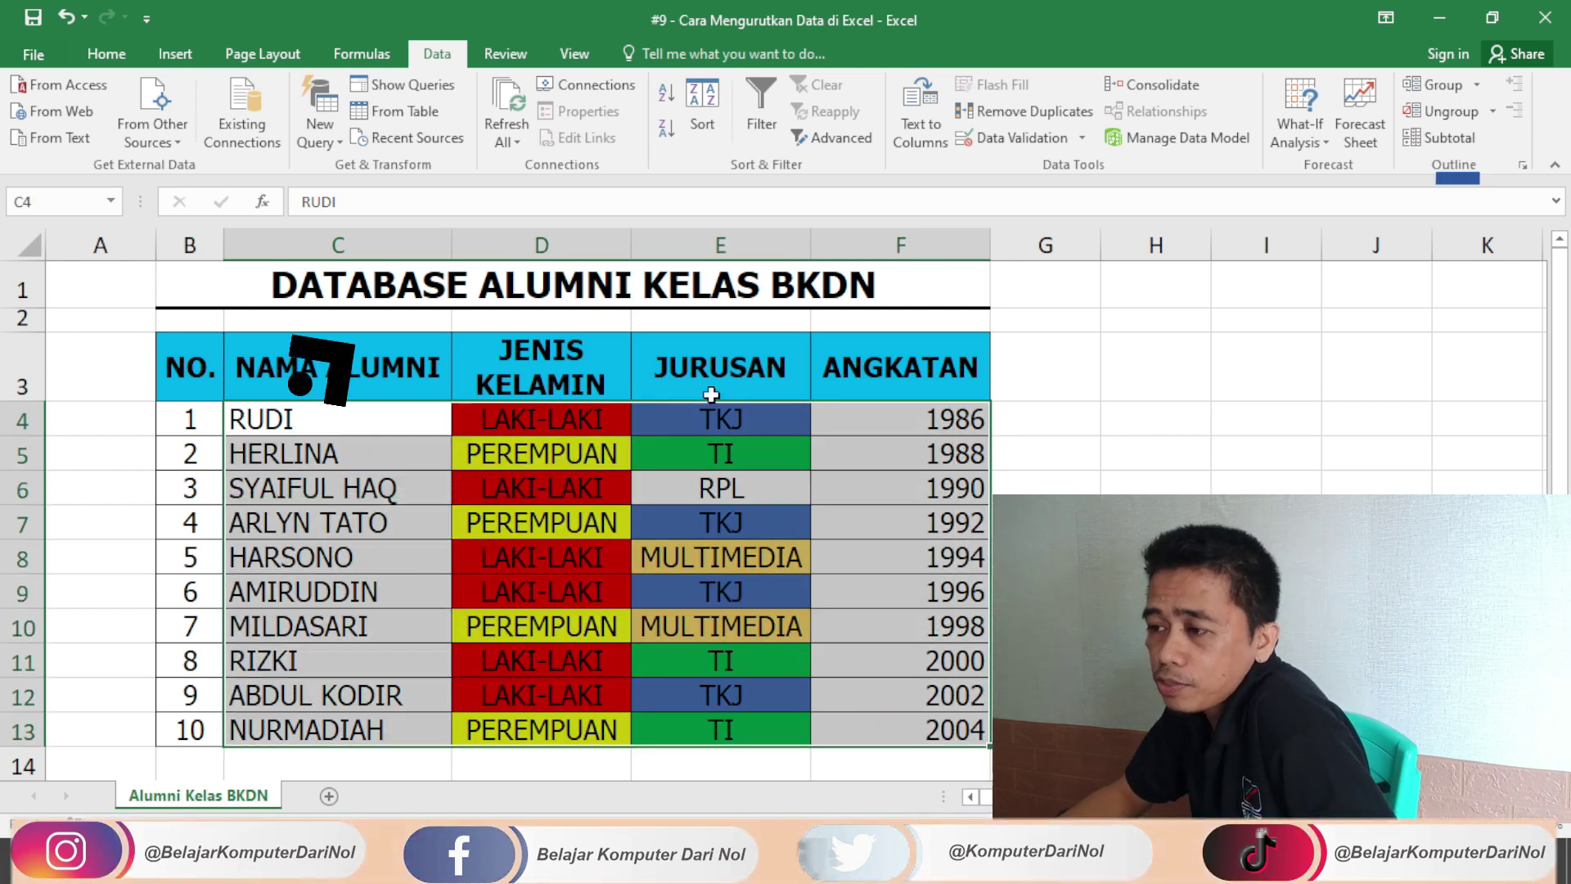
Open Sort for the selection, untick 'My data has headers', and list the Sort by columns.
click(702, 115)
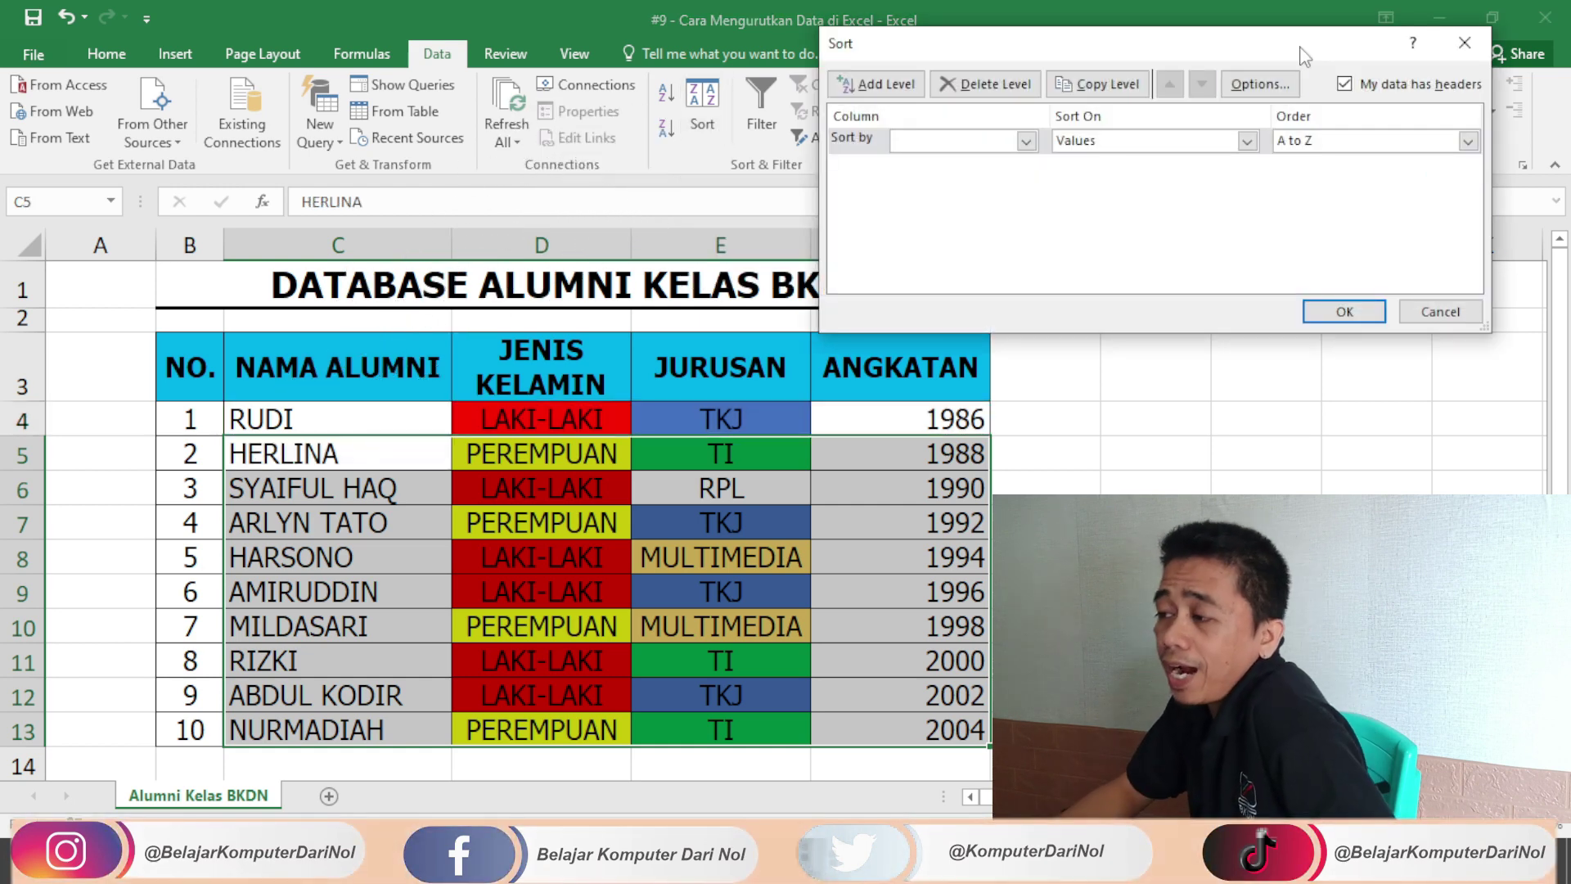
drag(1302, 50, 1260, 45)
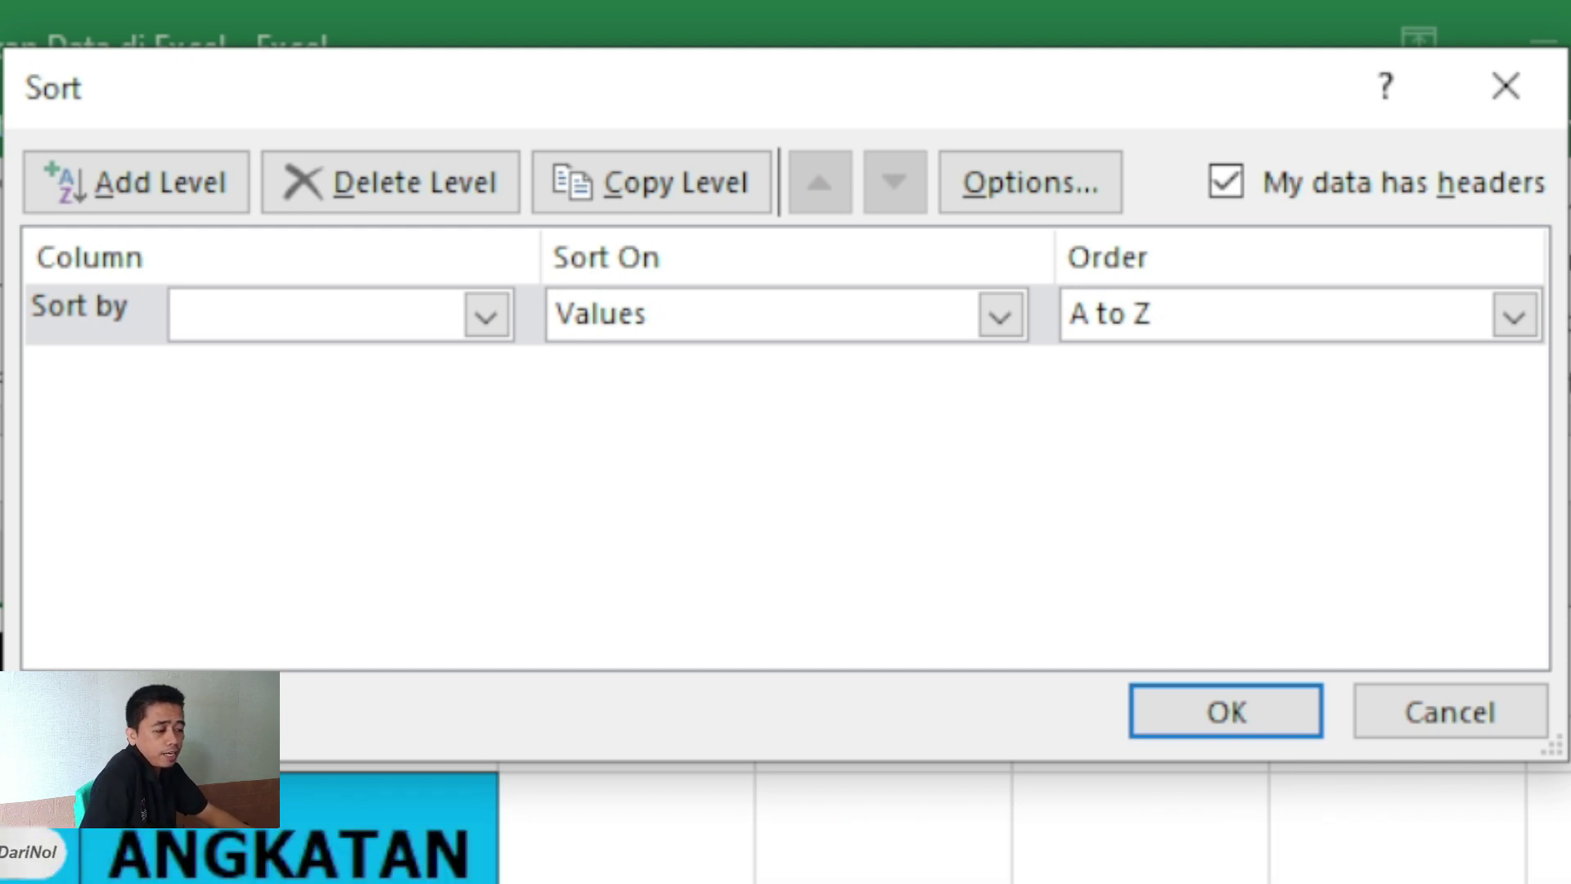
click(1235, 190)
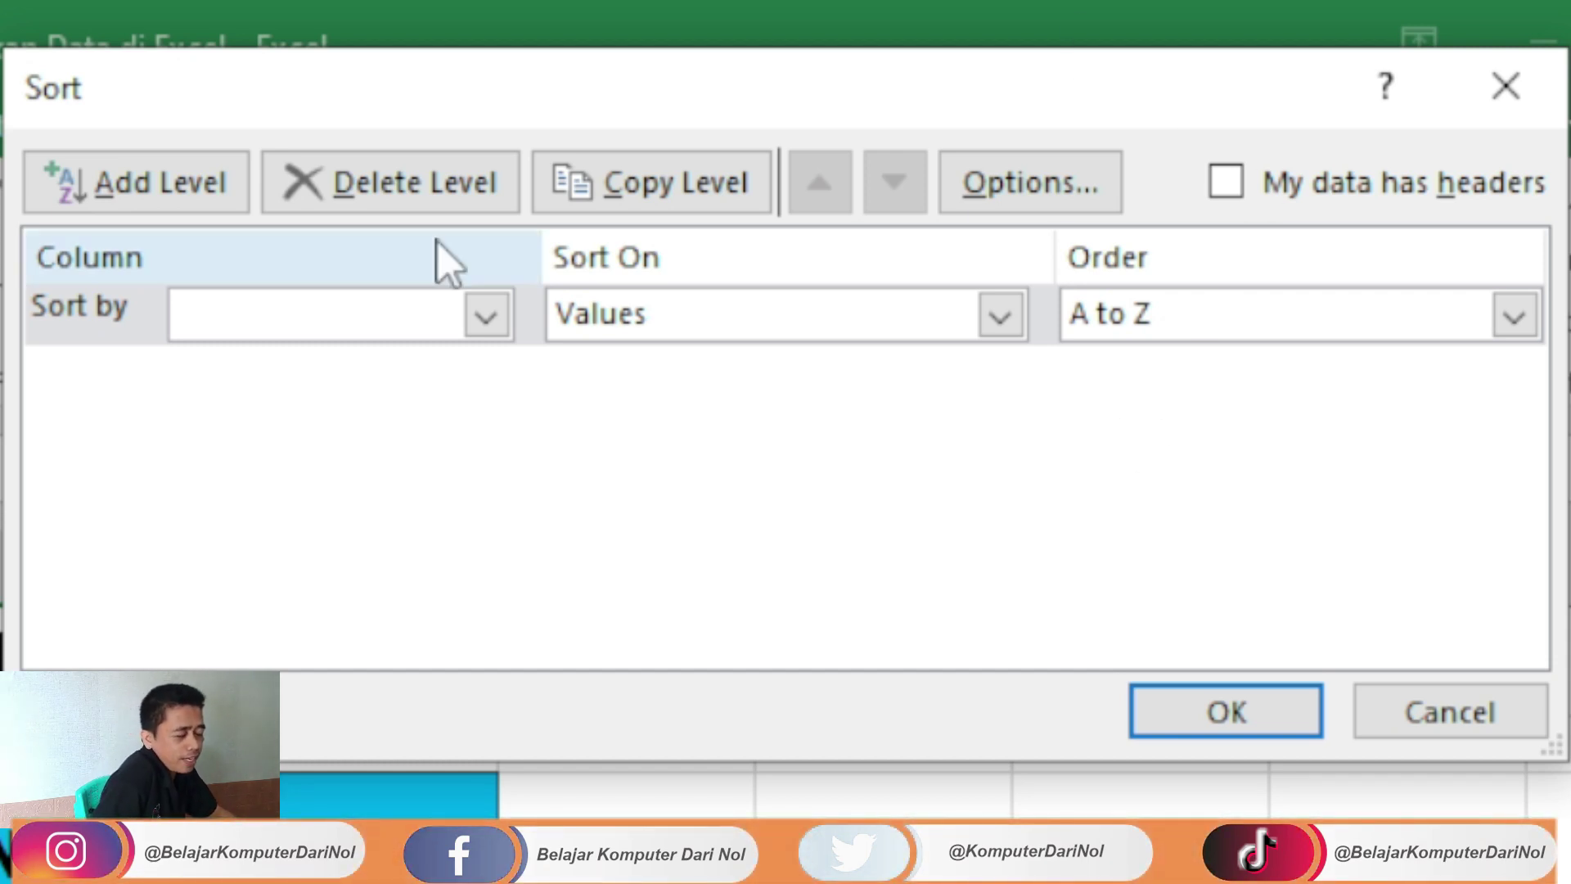
click(494, 326)
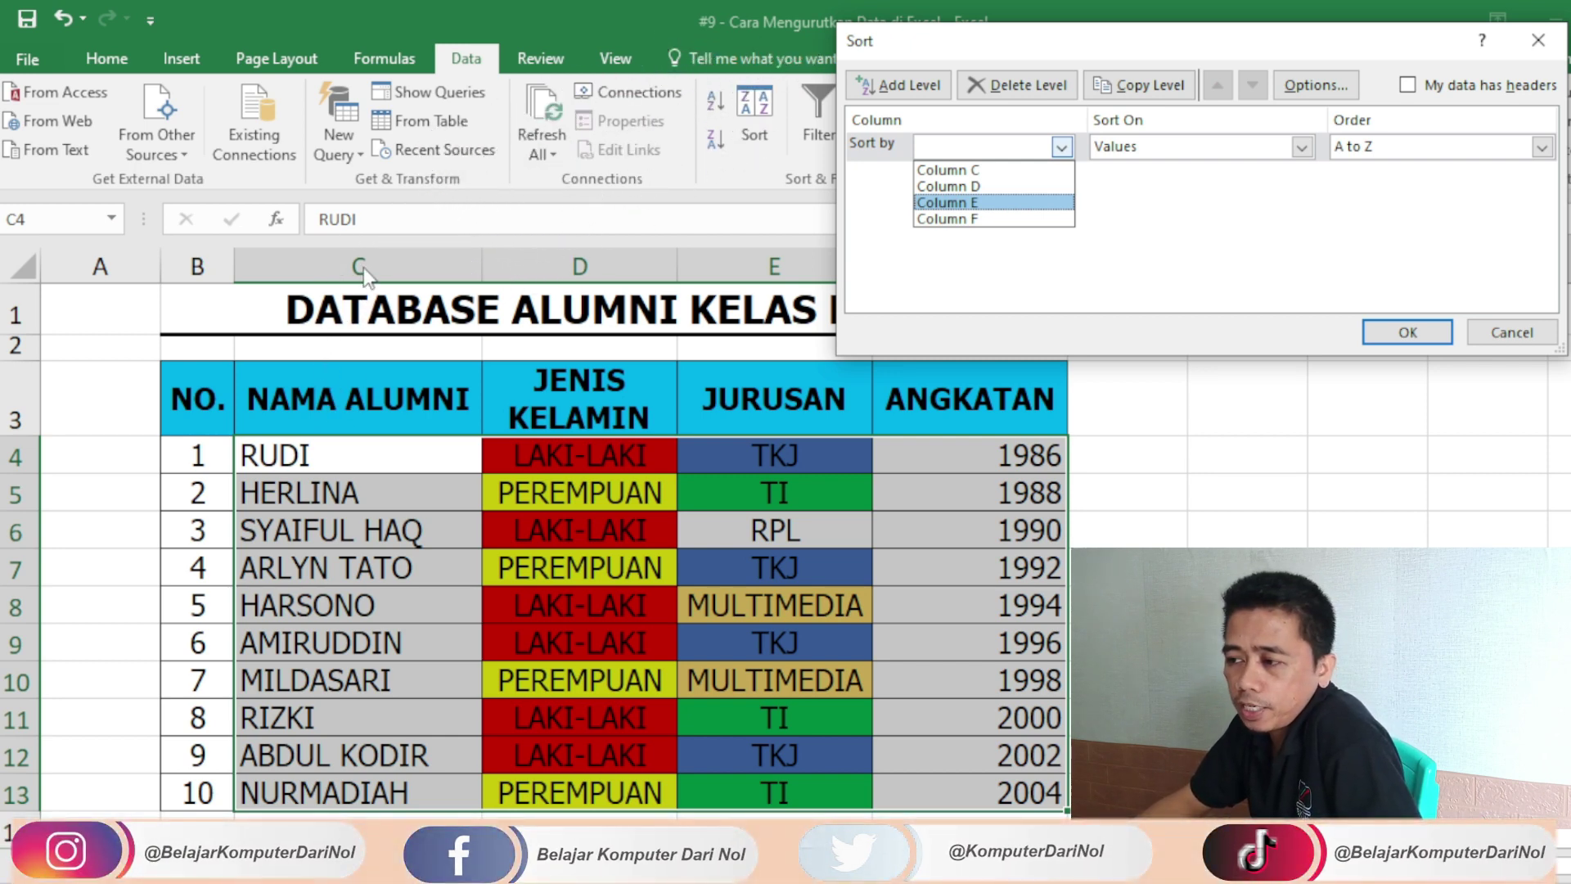
Set the sort rule to Column C, sorted on Values, in A to Z order.
click(968, 171)
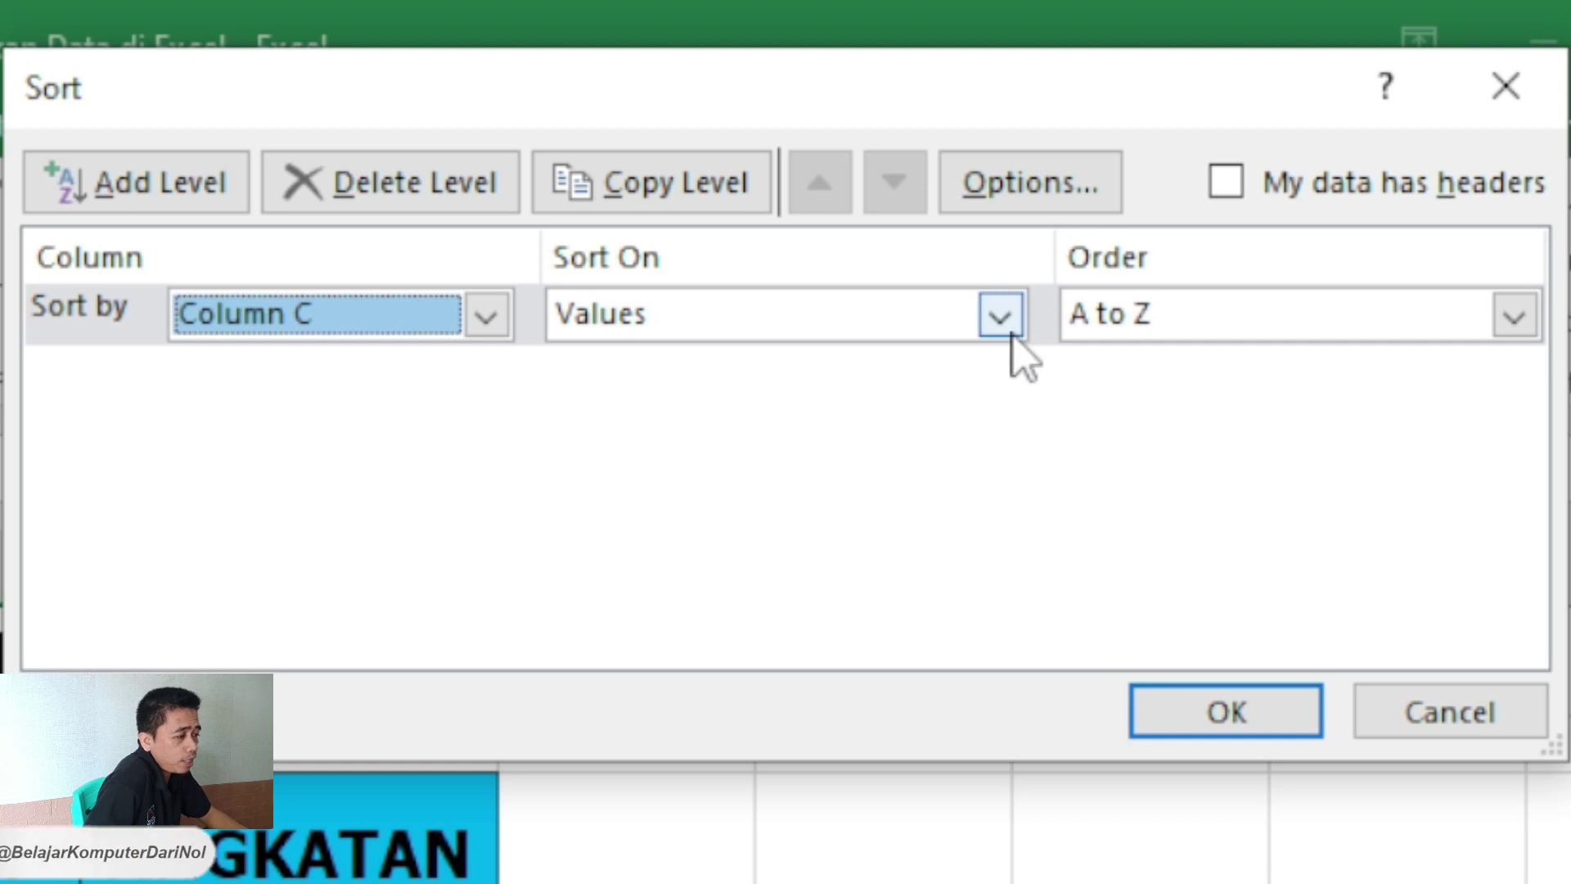
click(1306, 147)
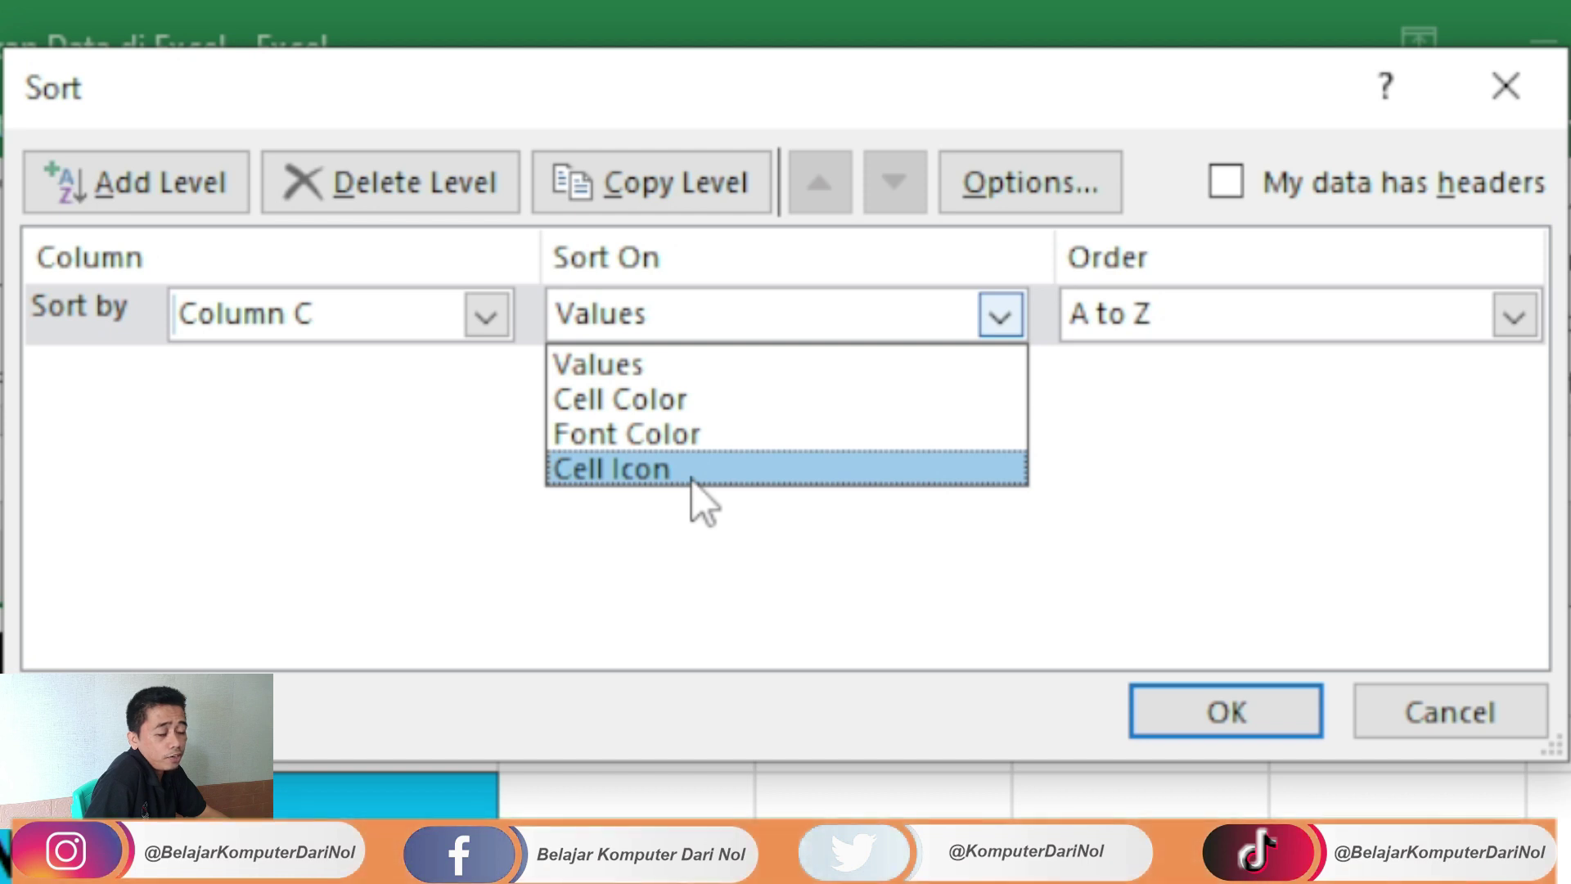
click(1197, 473)
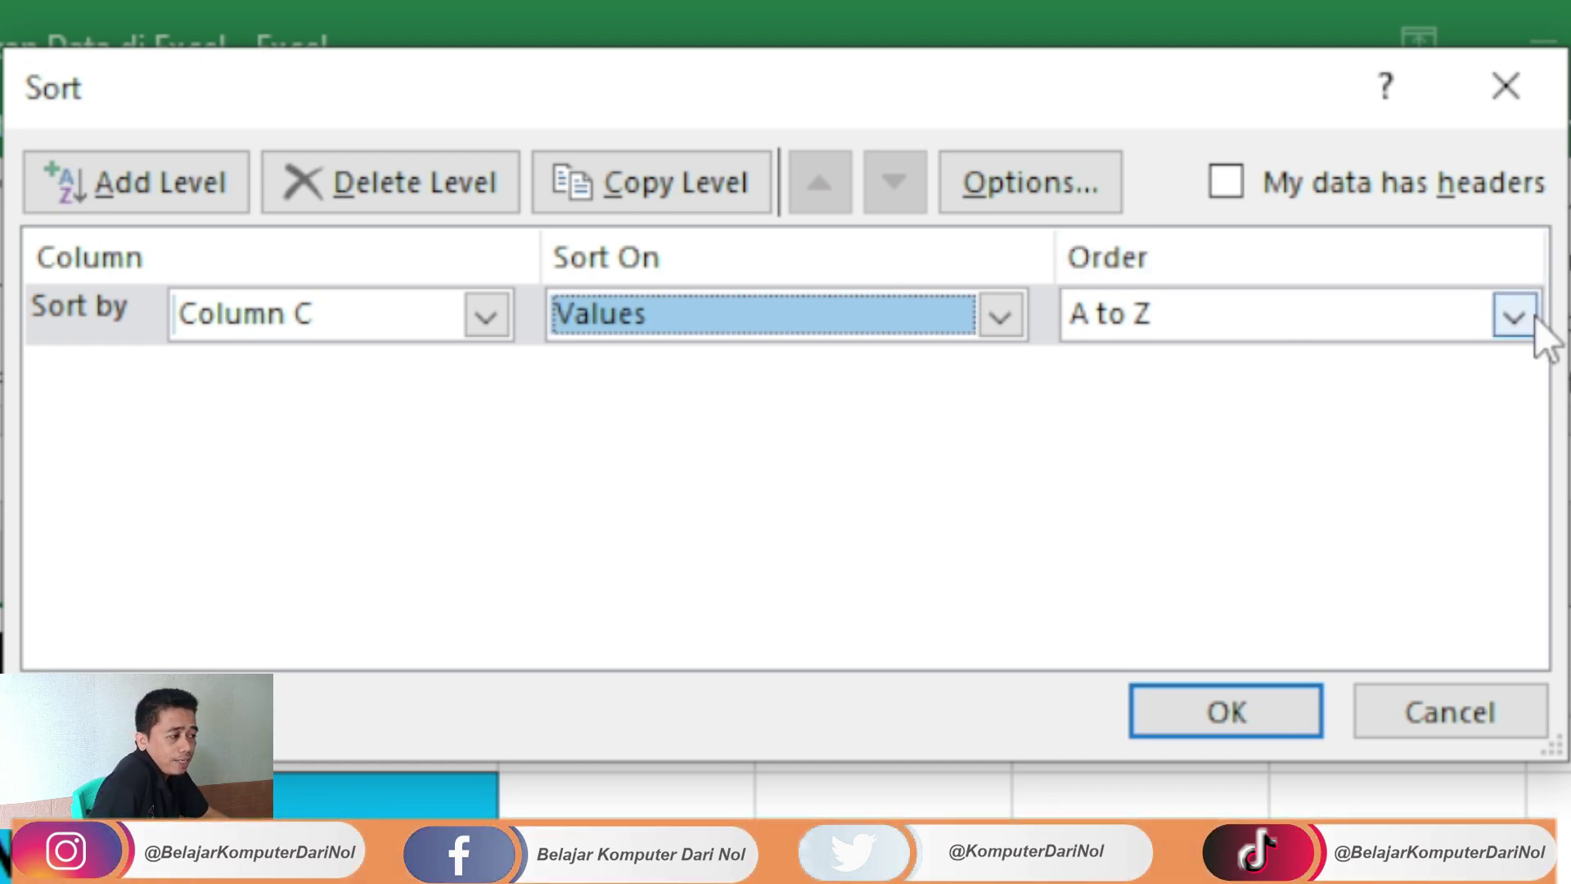
click(1515, 316)
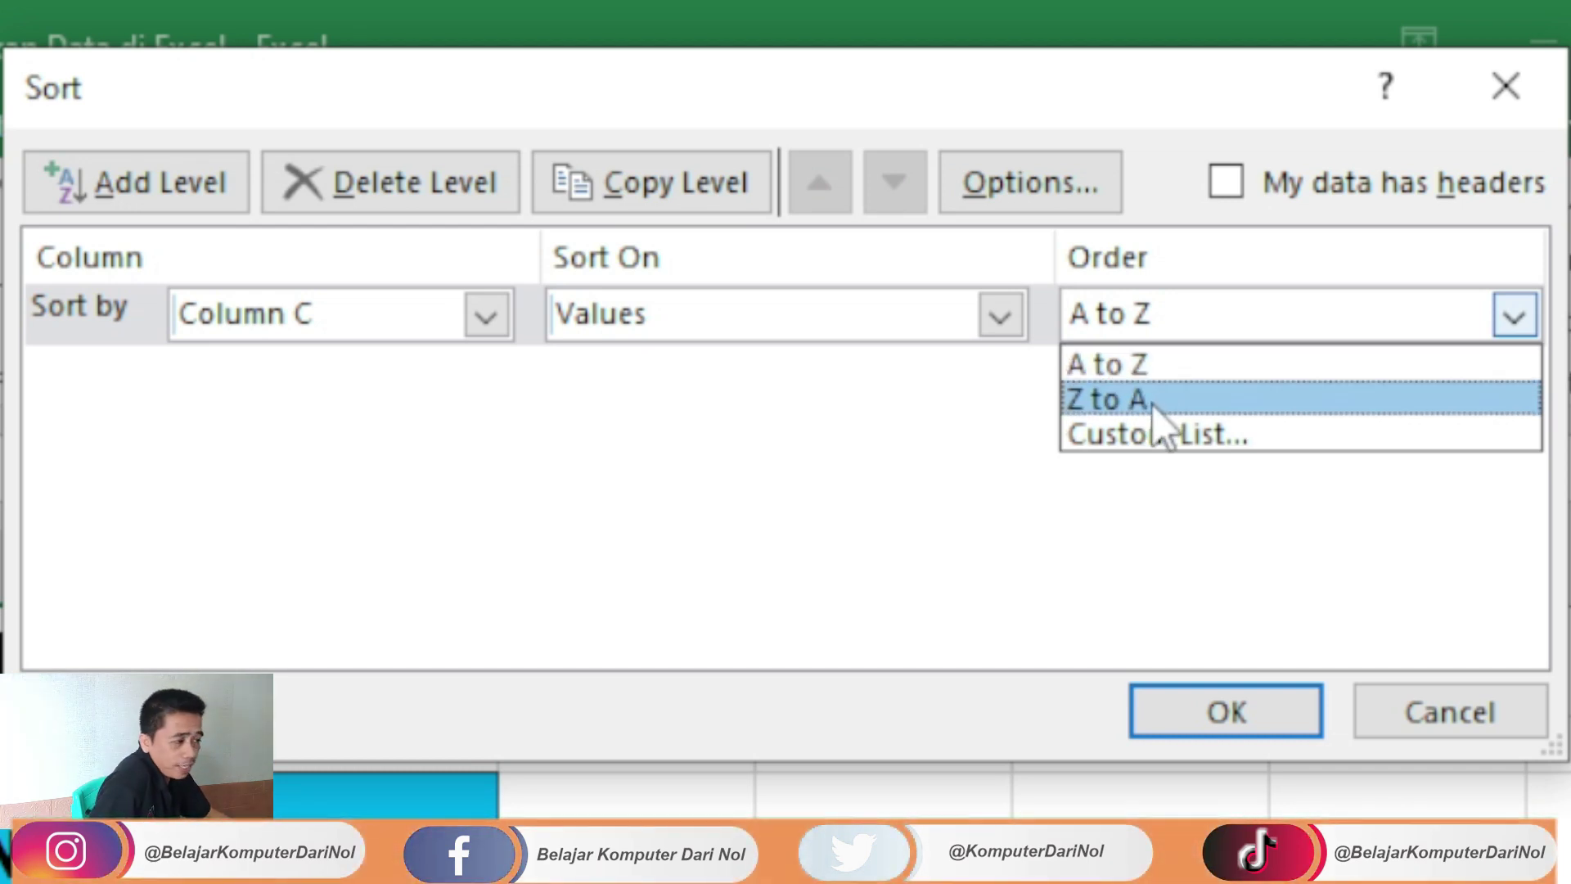
click(1161, 373)
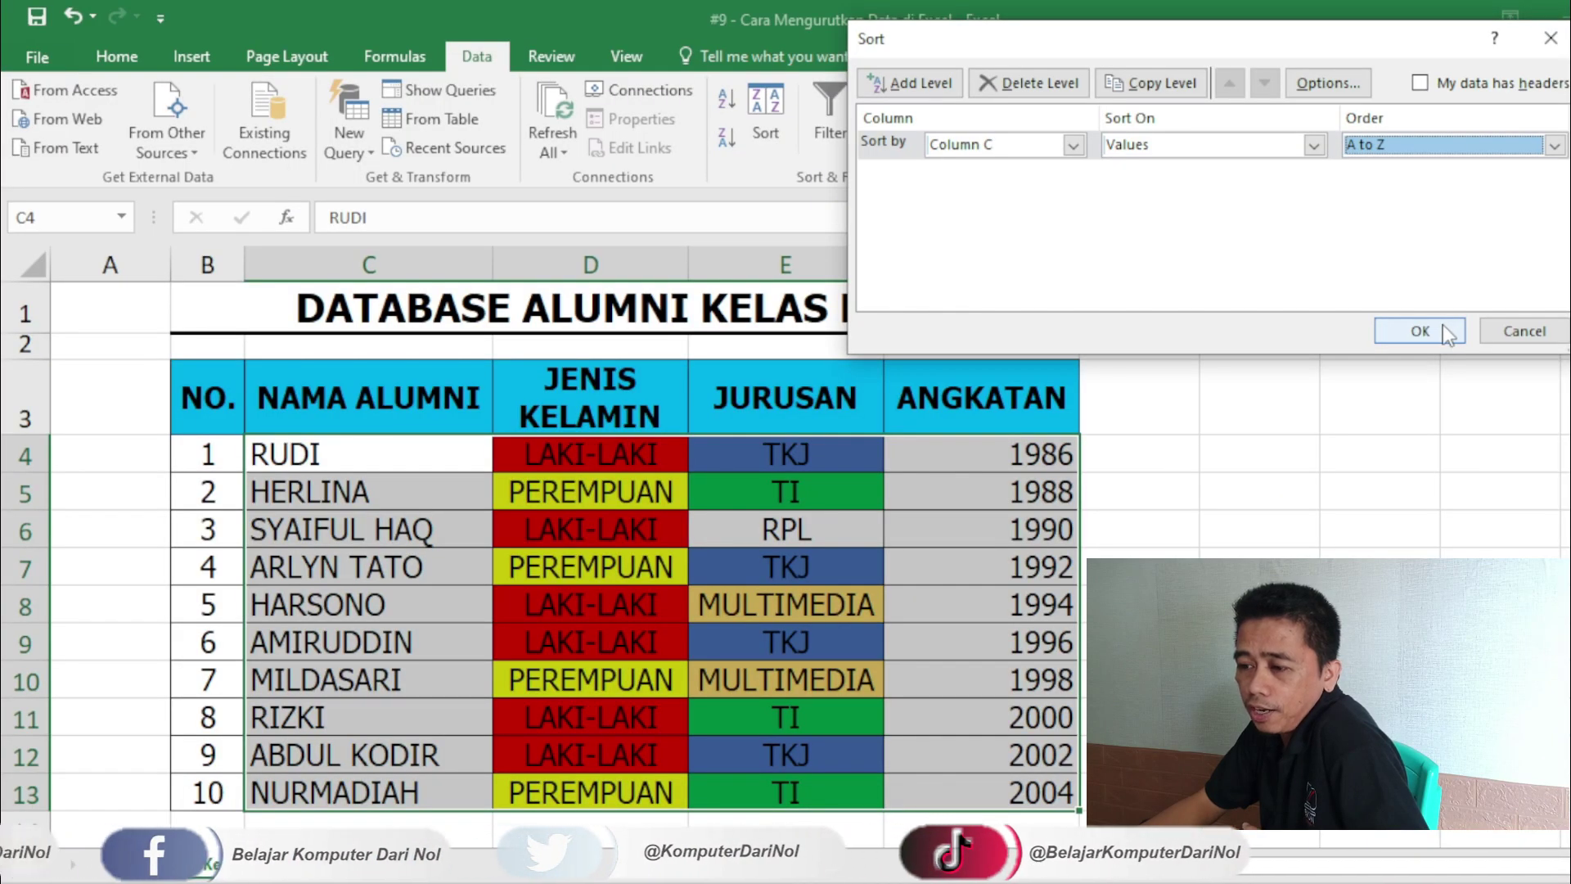
Apply the A to Z name sort, then reselect the alumni data C4:F13.
click(1226, 711)
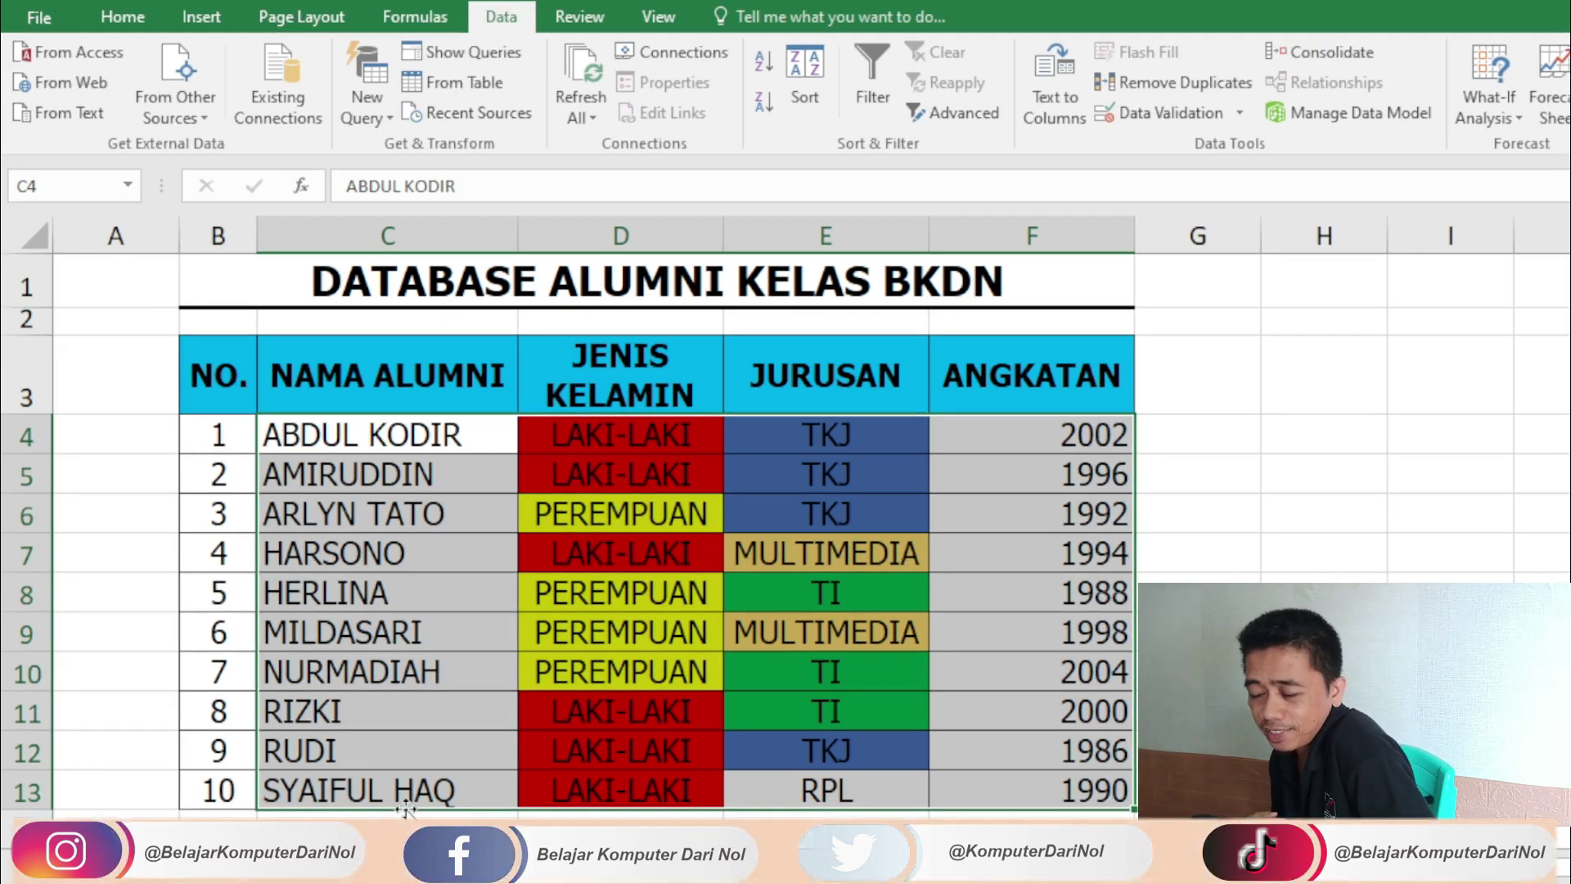
key(Right)
key(Right)
key(Right)
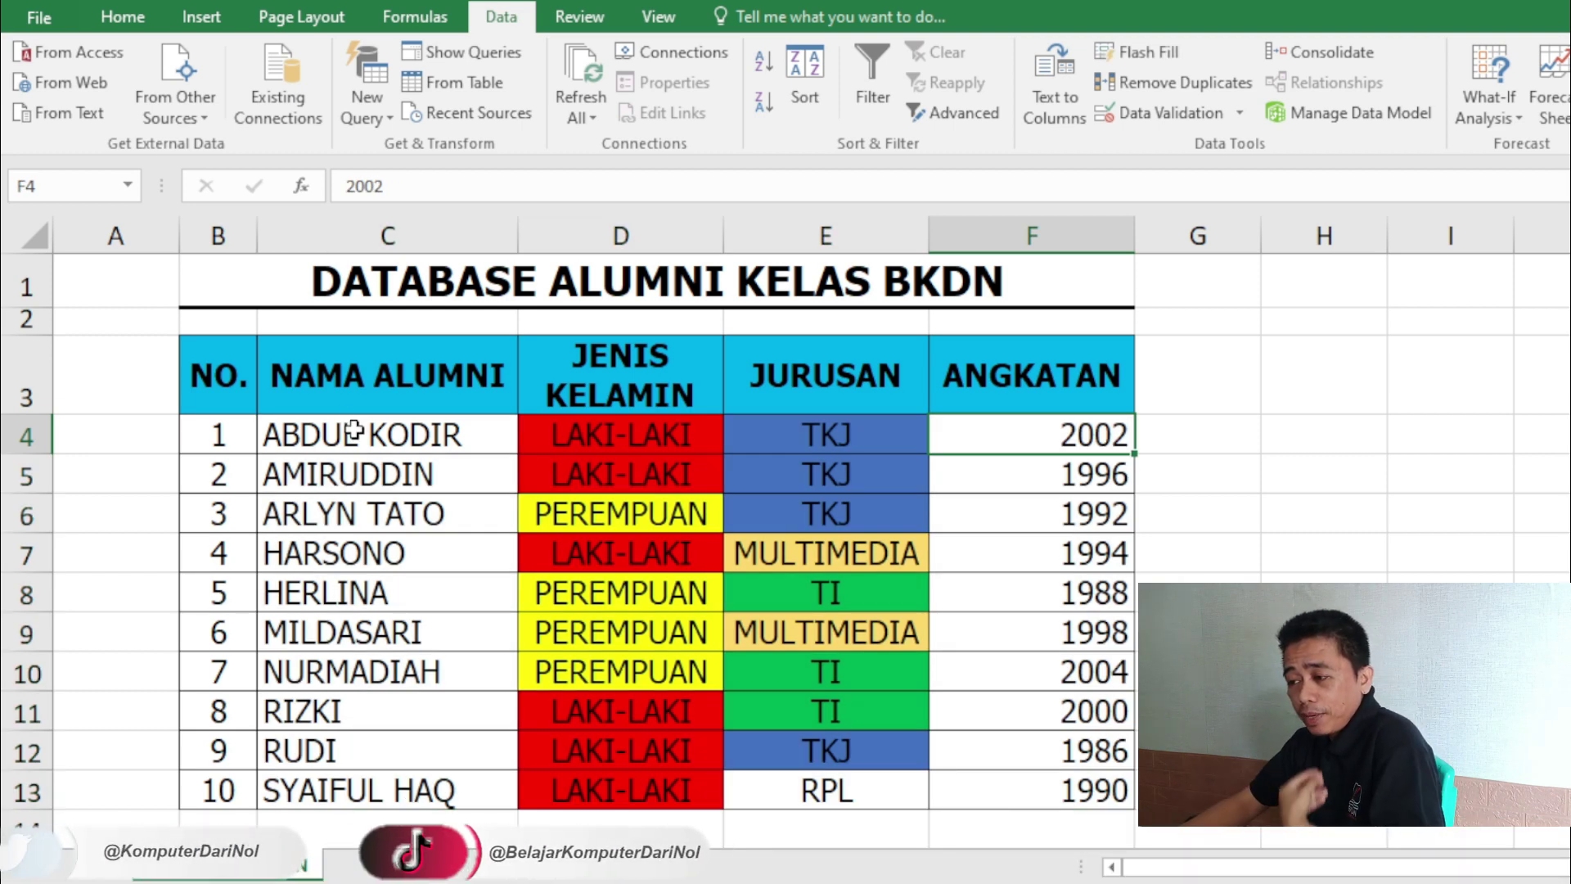
key(shift+Down)
key(shift+Down)
key(shift+Down)
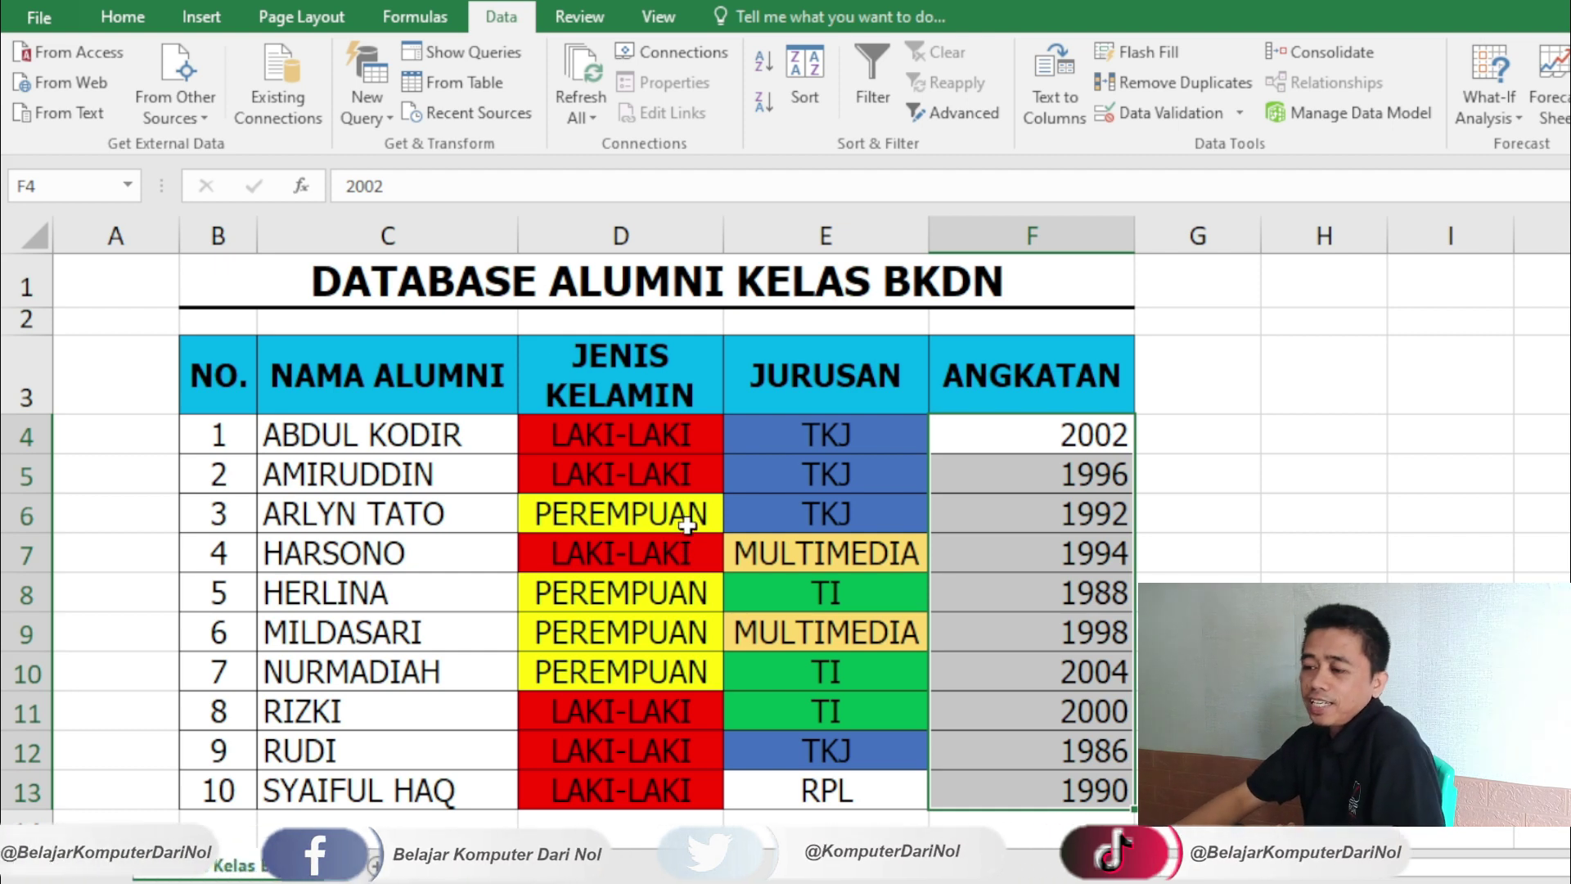
click(361, 436)
drag(361, 436, 1063, 787)
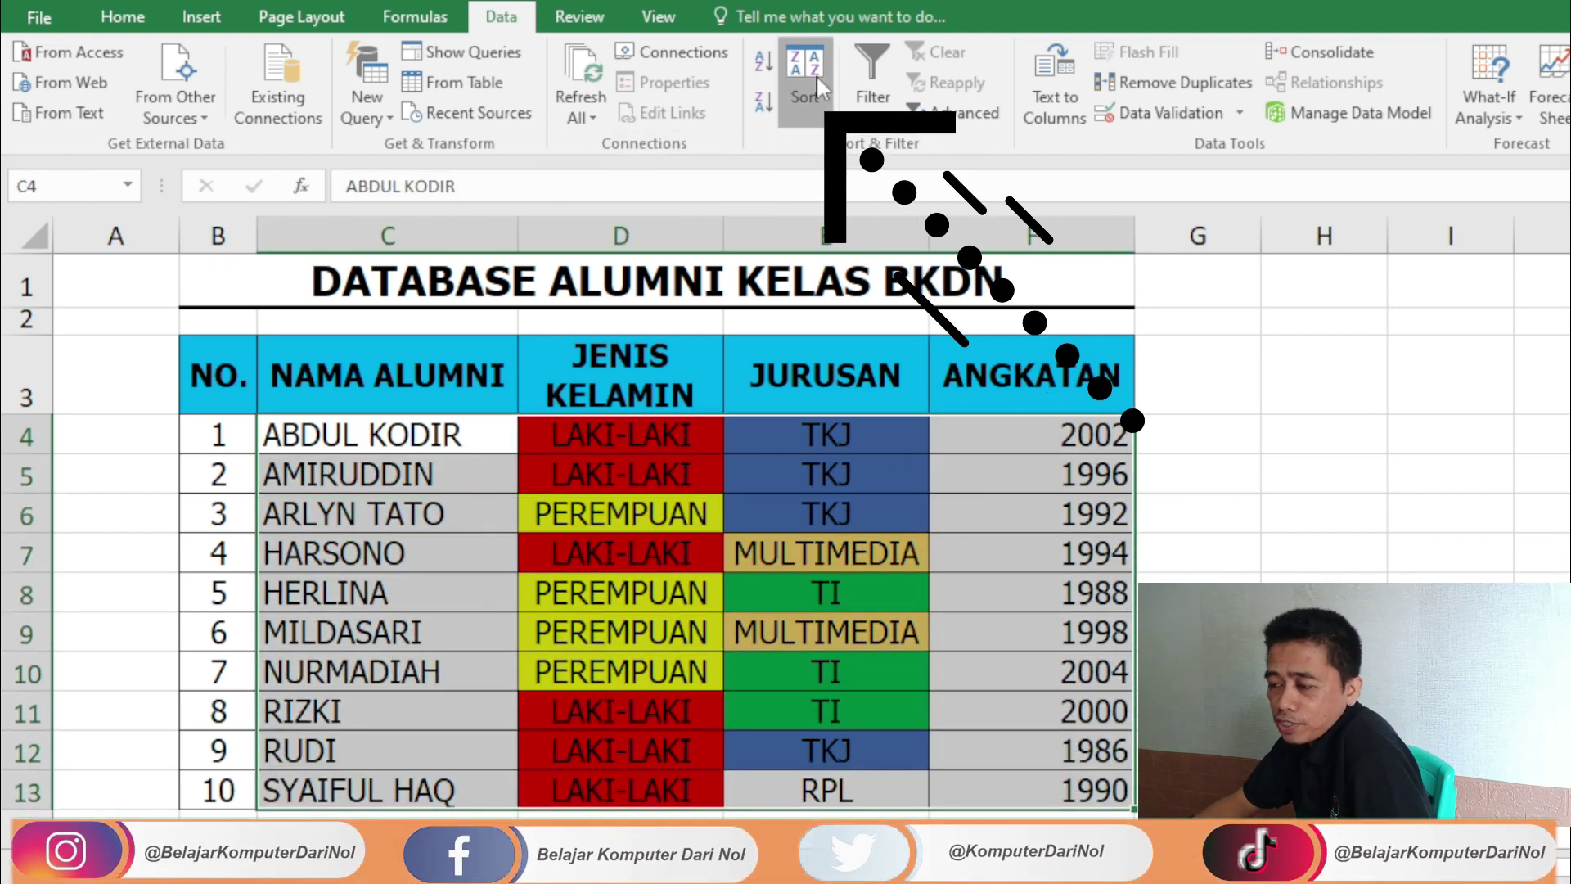
Reopen Sort, delete the existing name rule and add a new empty level.
click(810, 78)
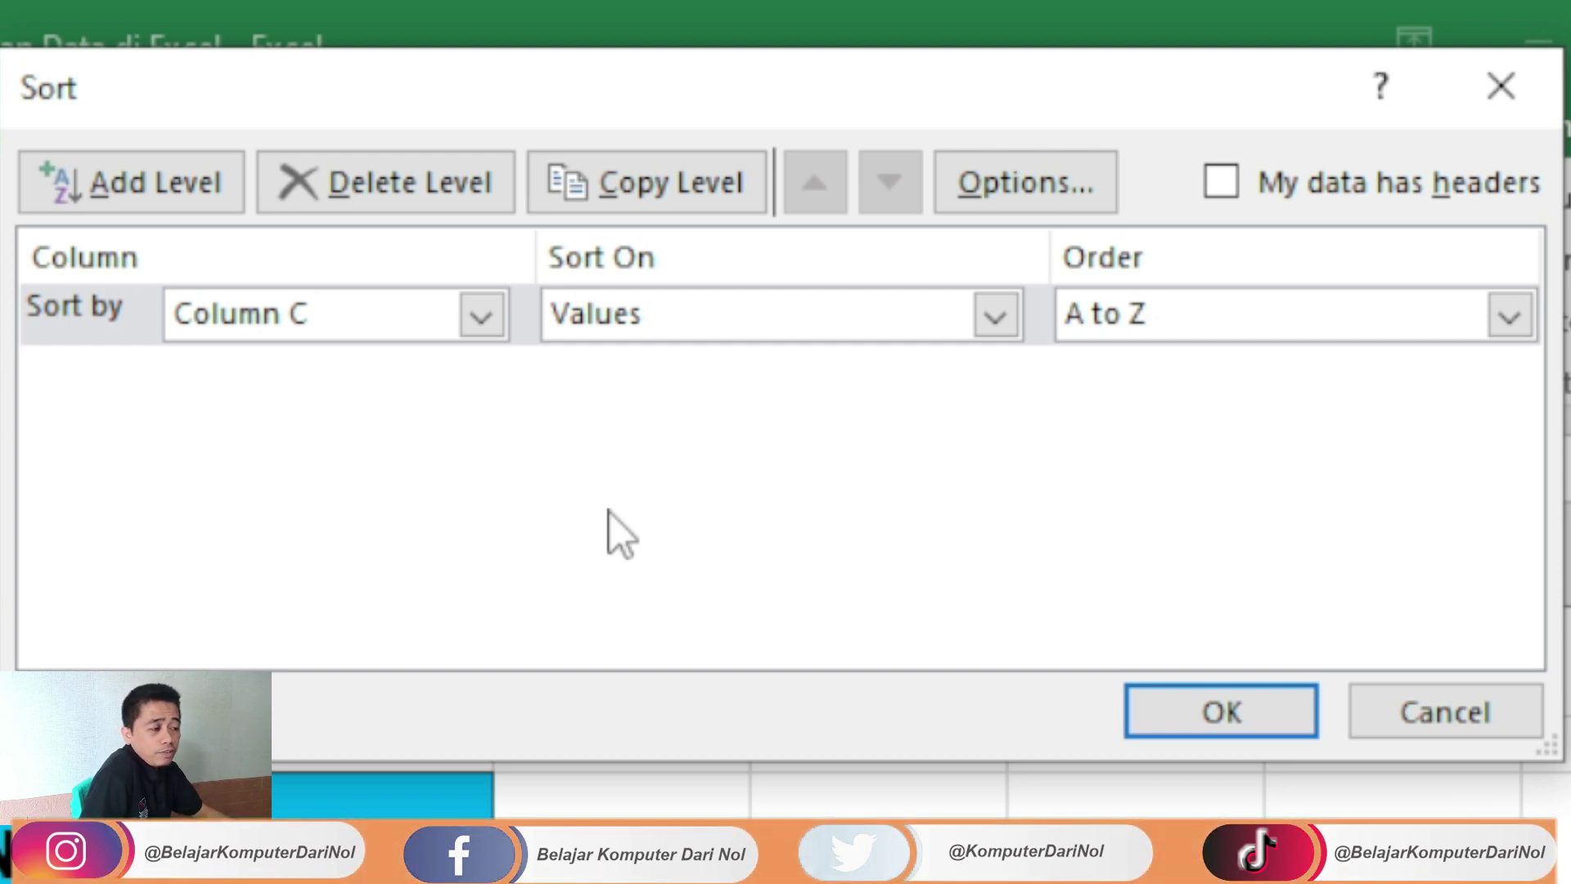
click(386, 199)
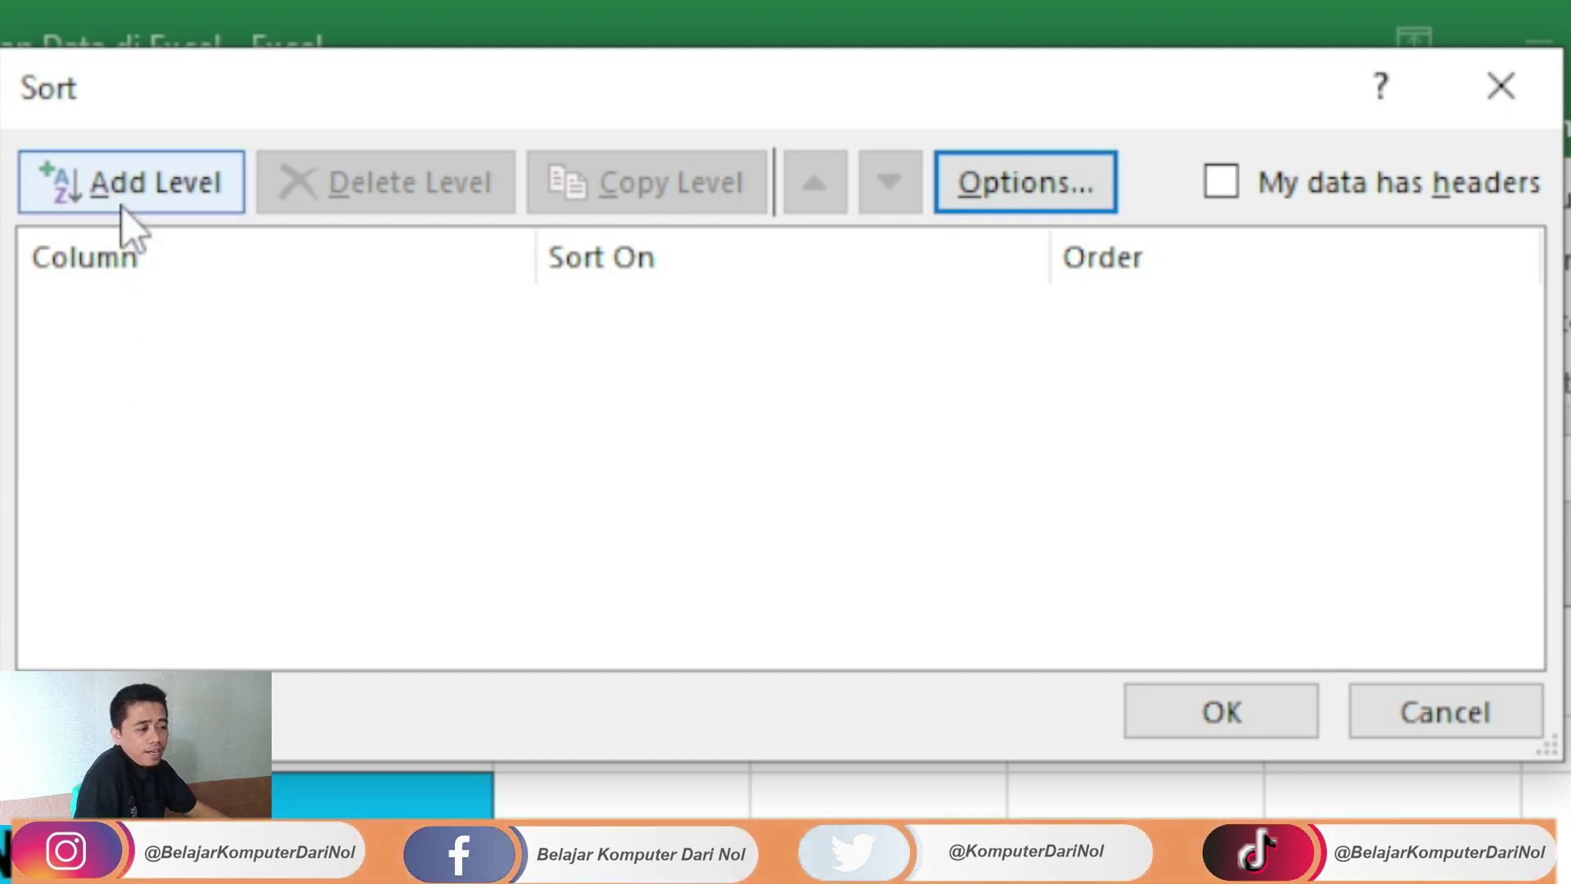
click(175, 196)
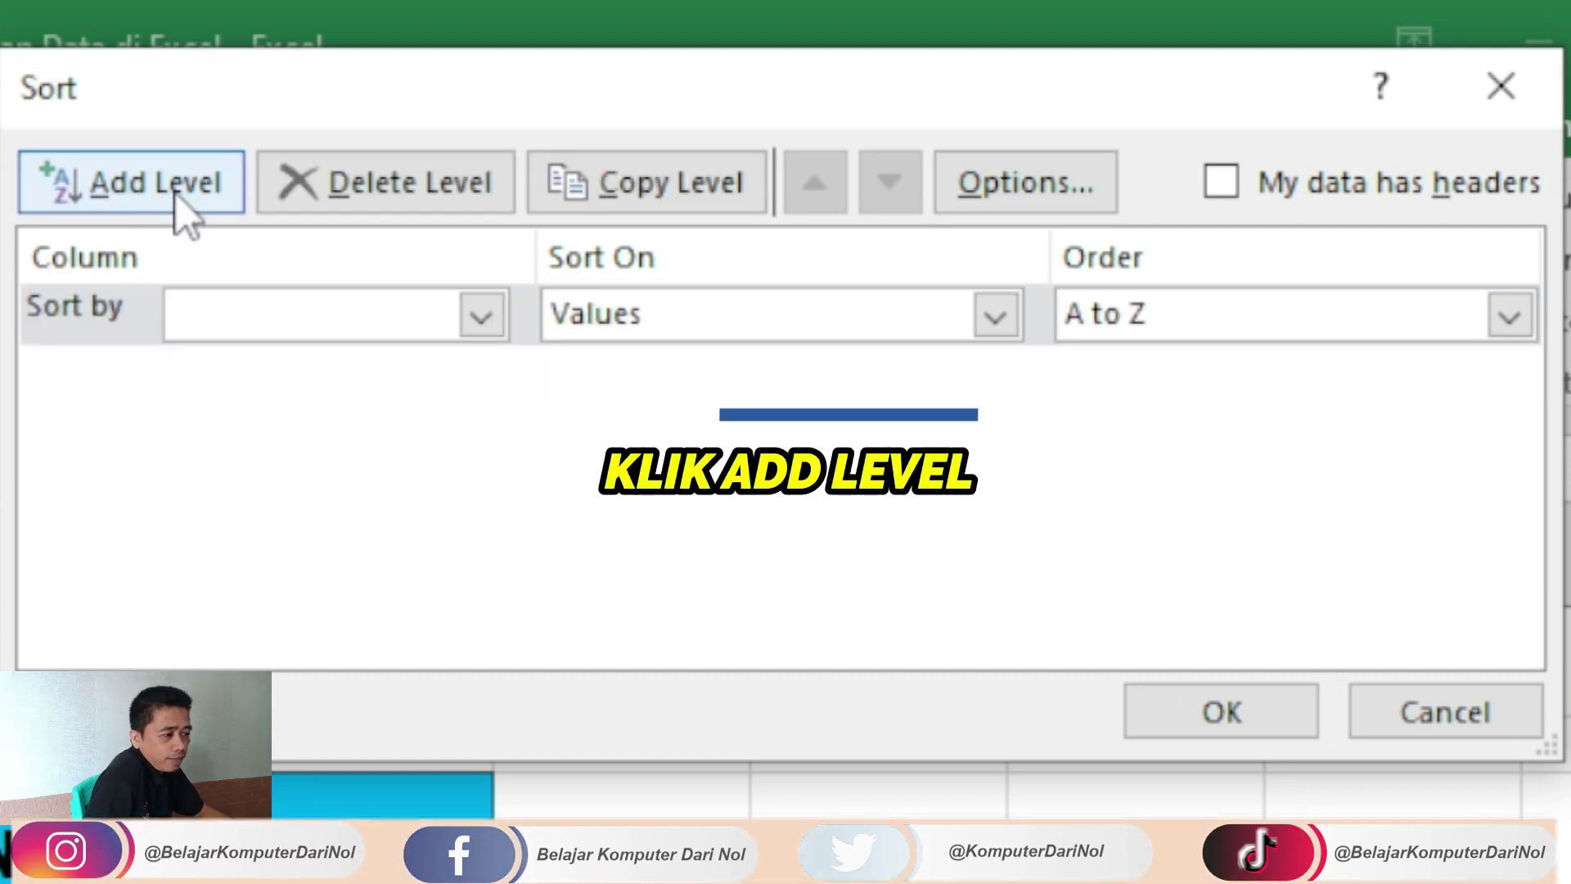
Set the new level to Column F, the ANGKATAN years, ordered Smallest to Largest.
click(481, 325)
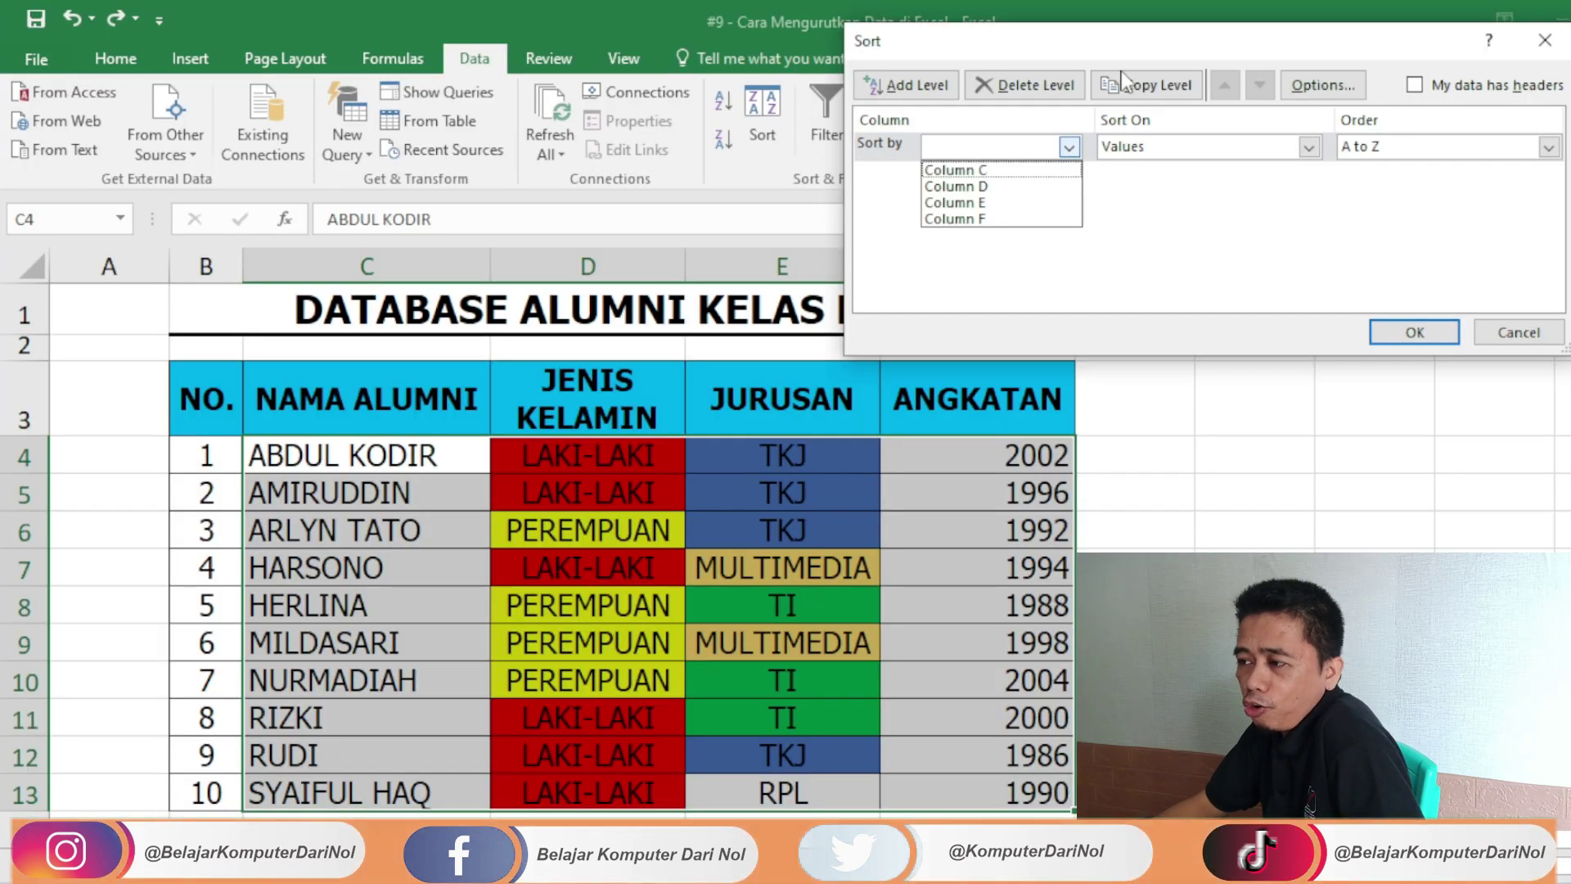
click(1068, 149)
drag(1156, 36, 377, 86)
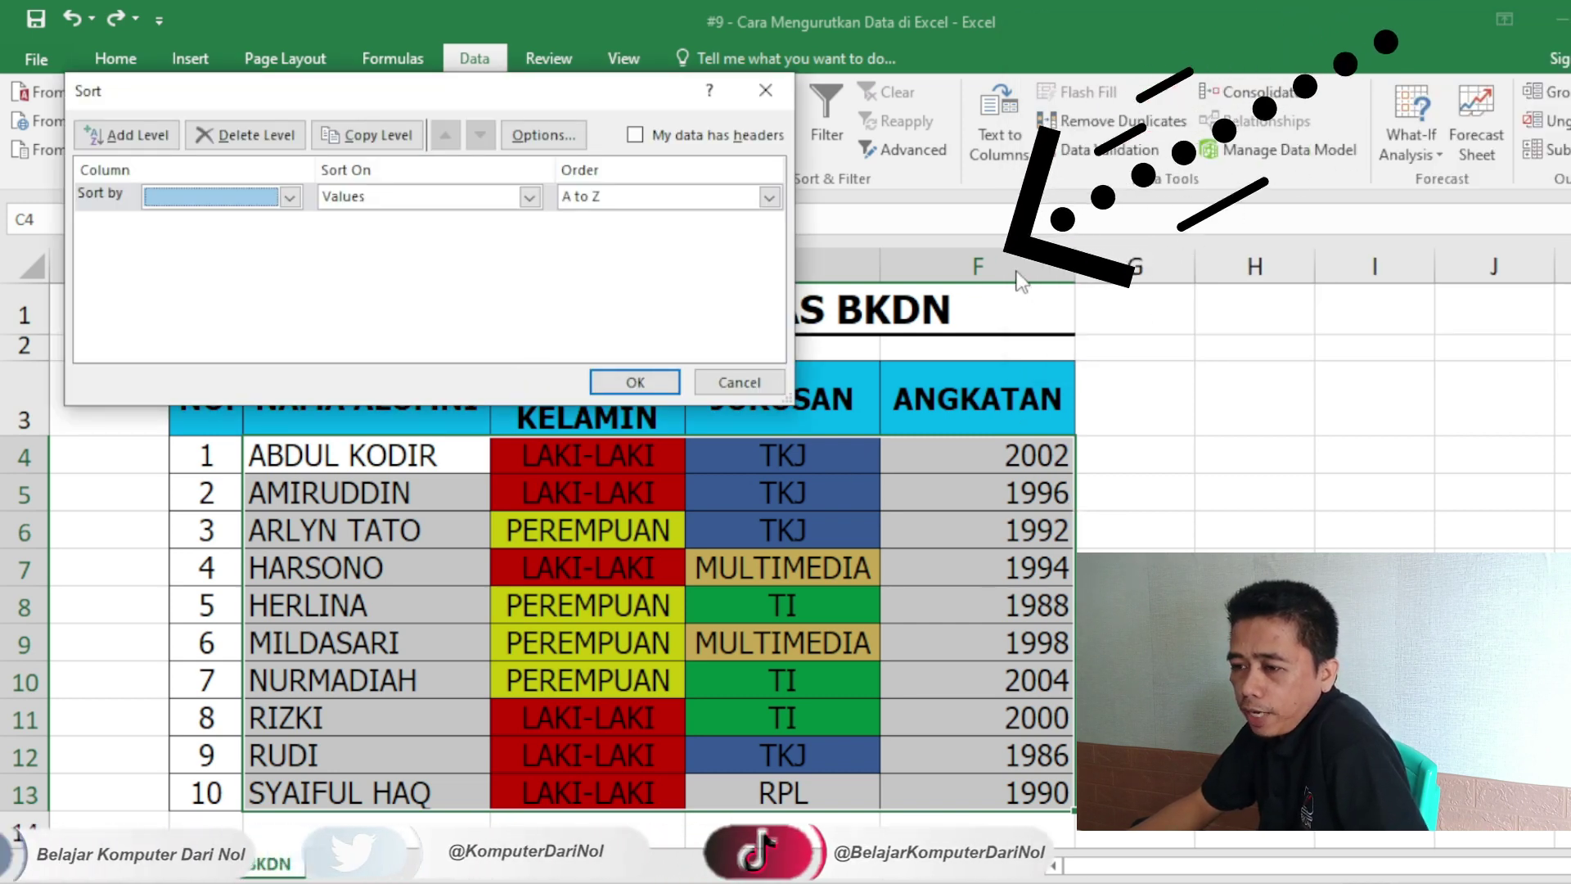
click(290, 196)
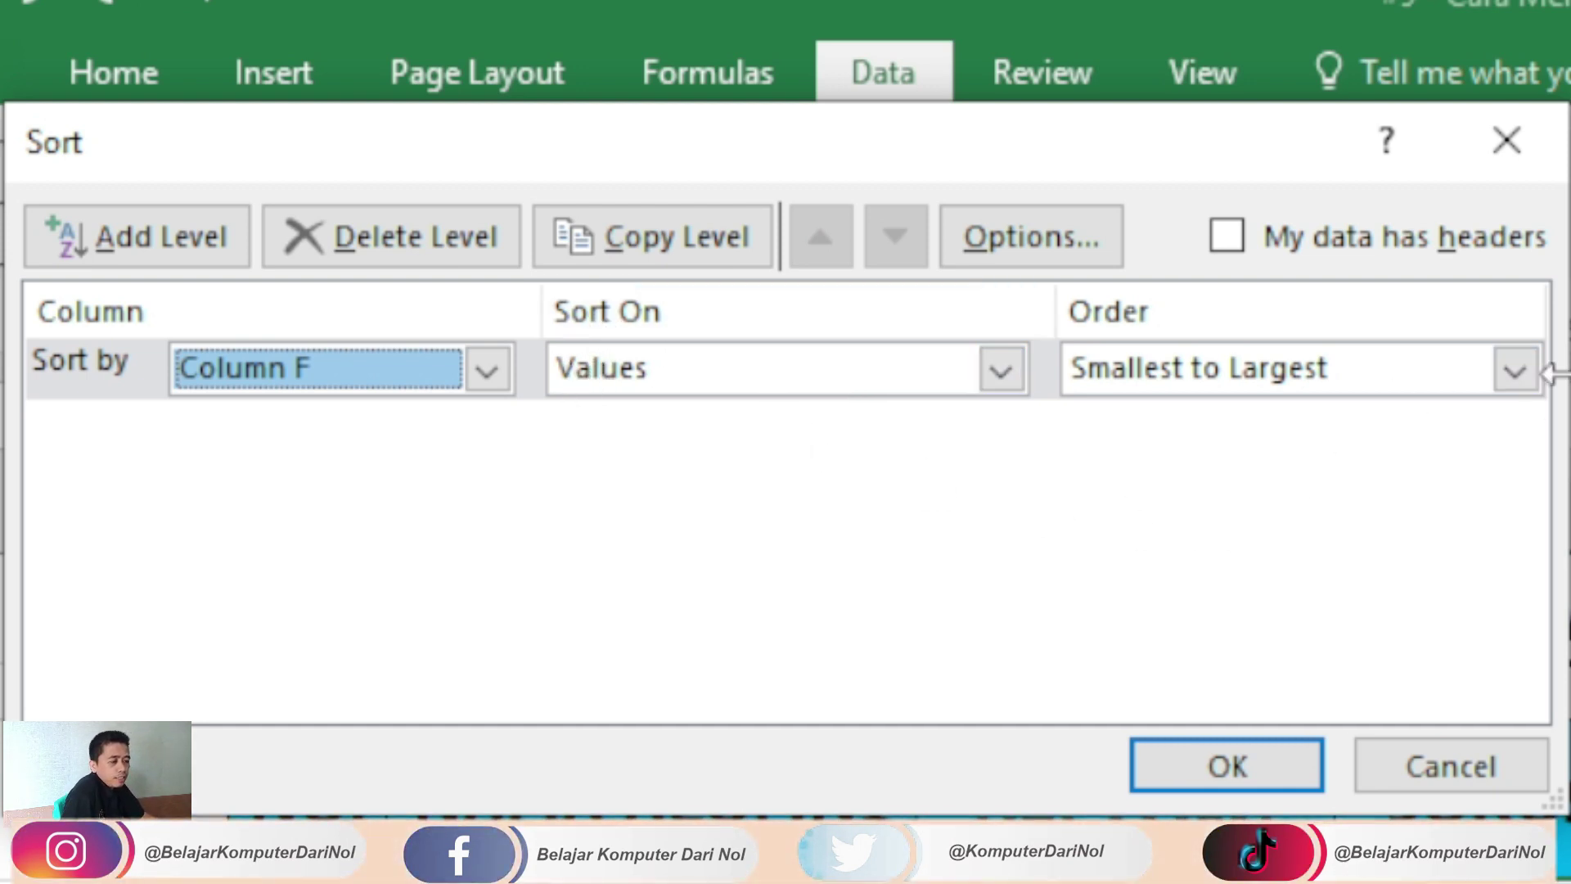
click(1514, 371)
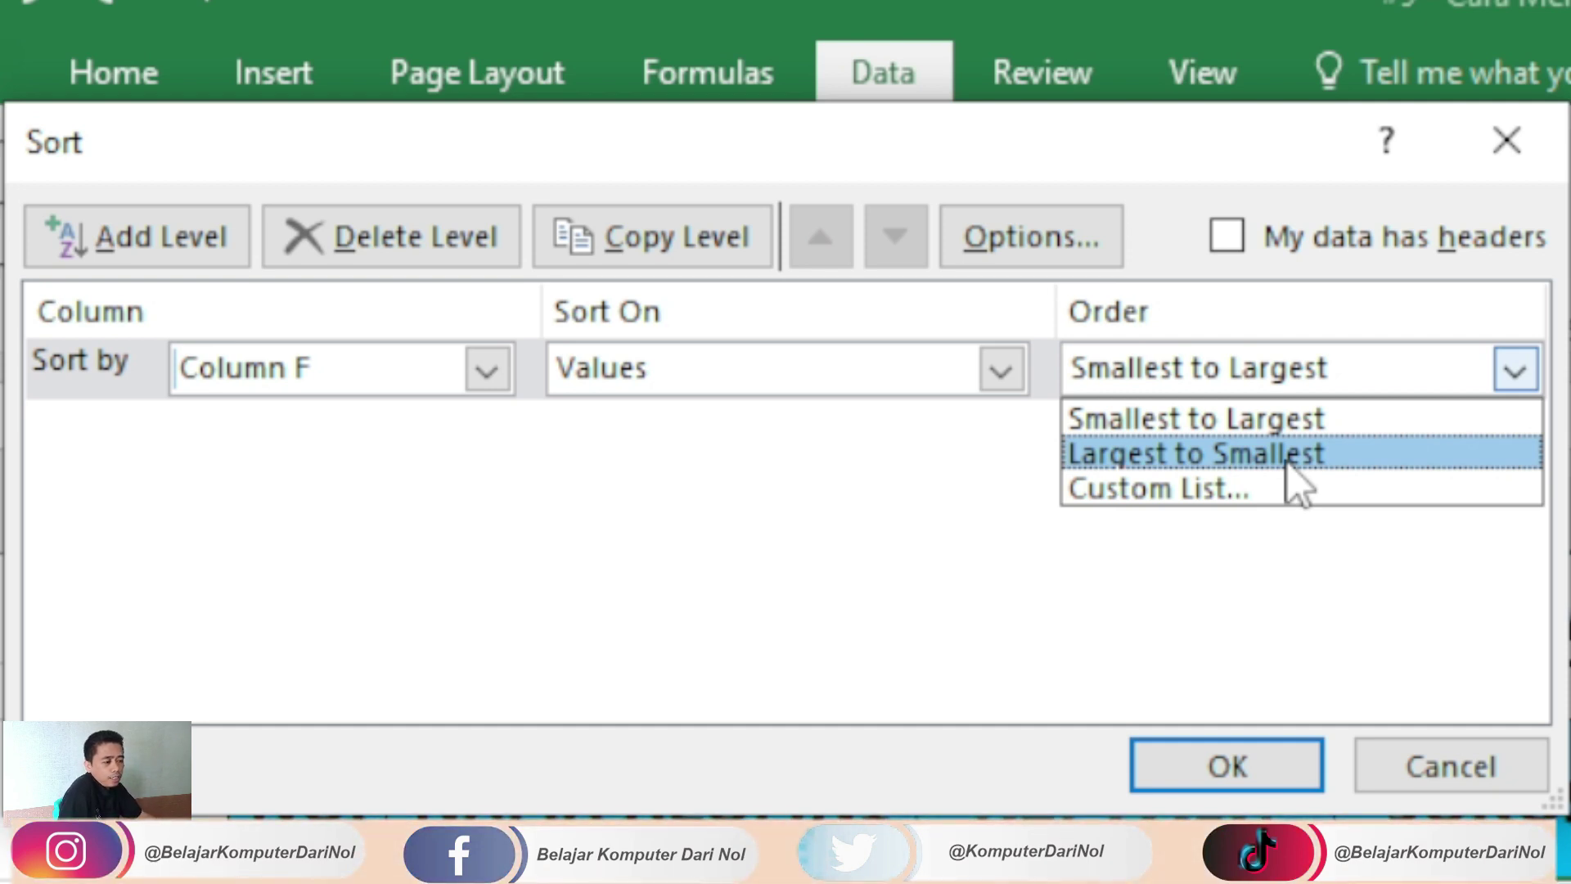
click(1287, 419)
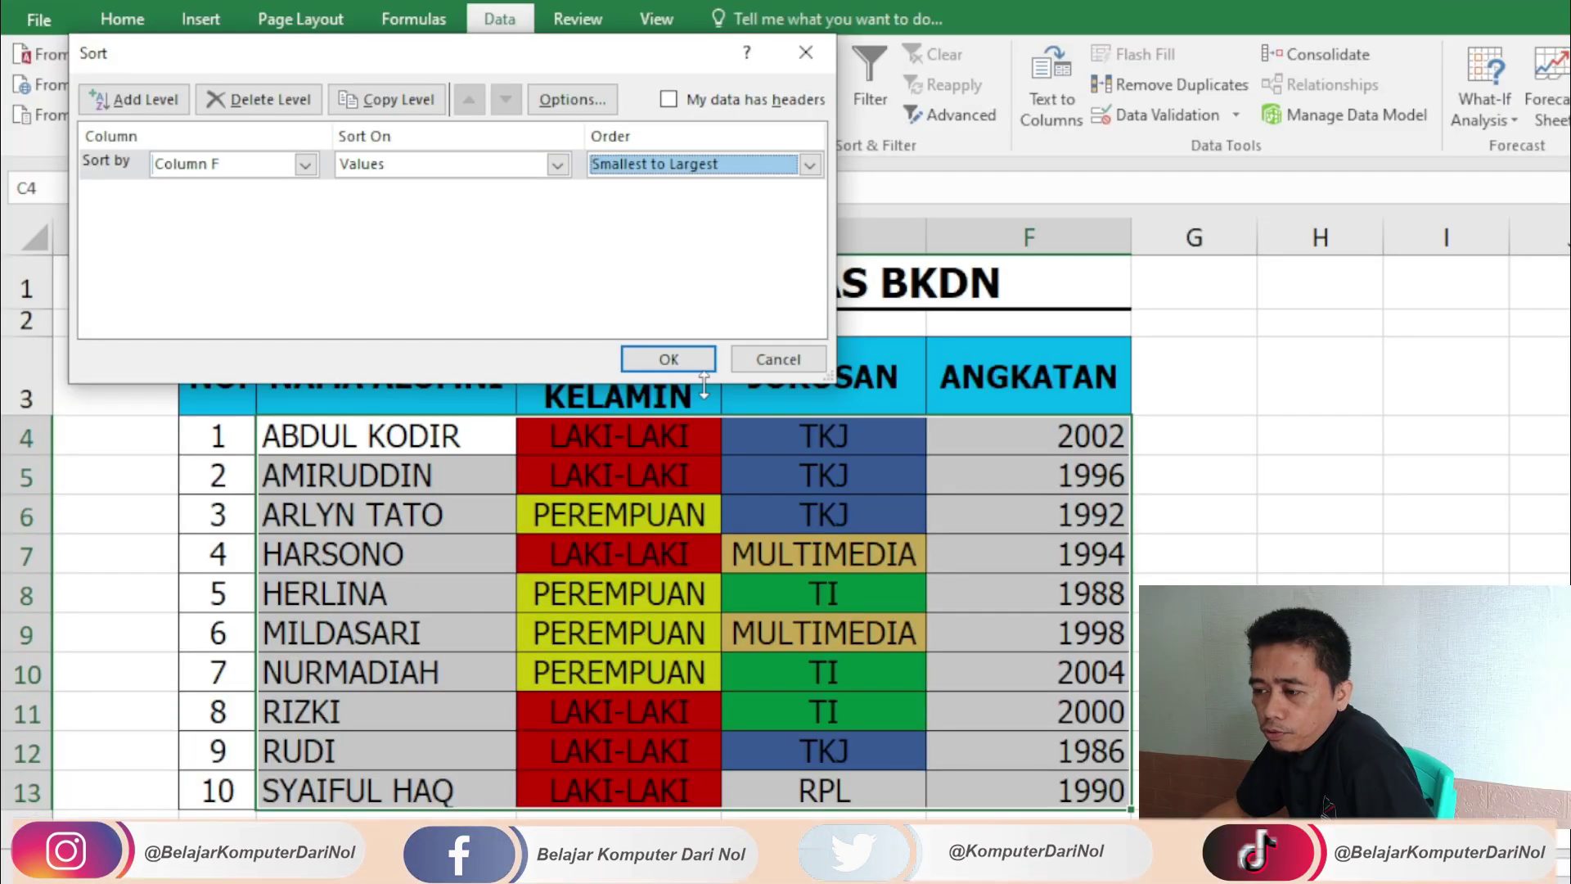
Apply the ascending year sort and check the years in cells F5 and F6.
click(1226, 765)
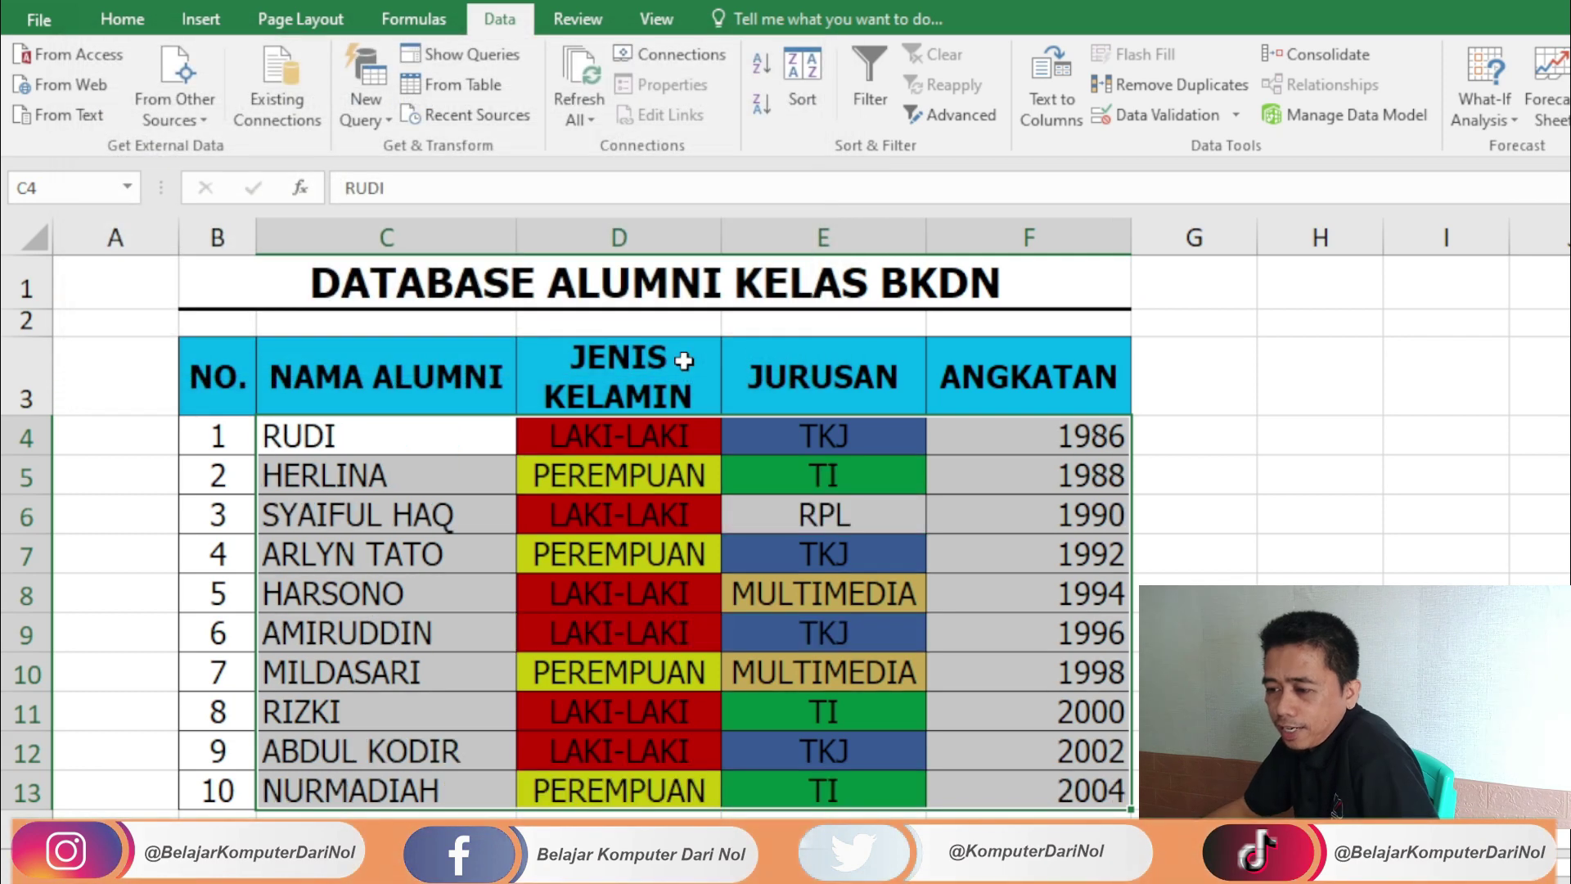
click(1069, 434)
click(1088, 479)
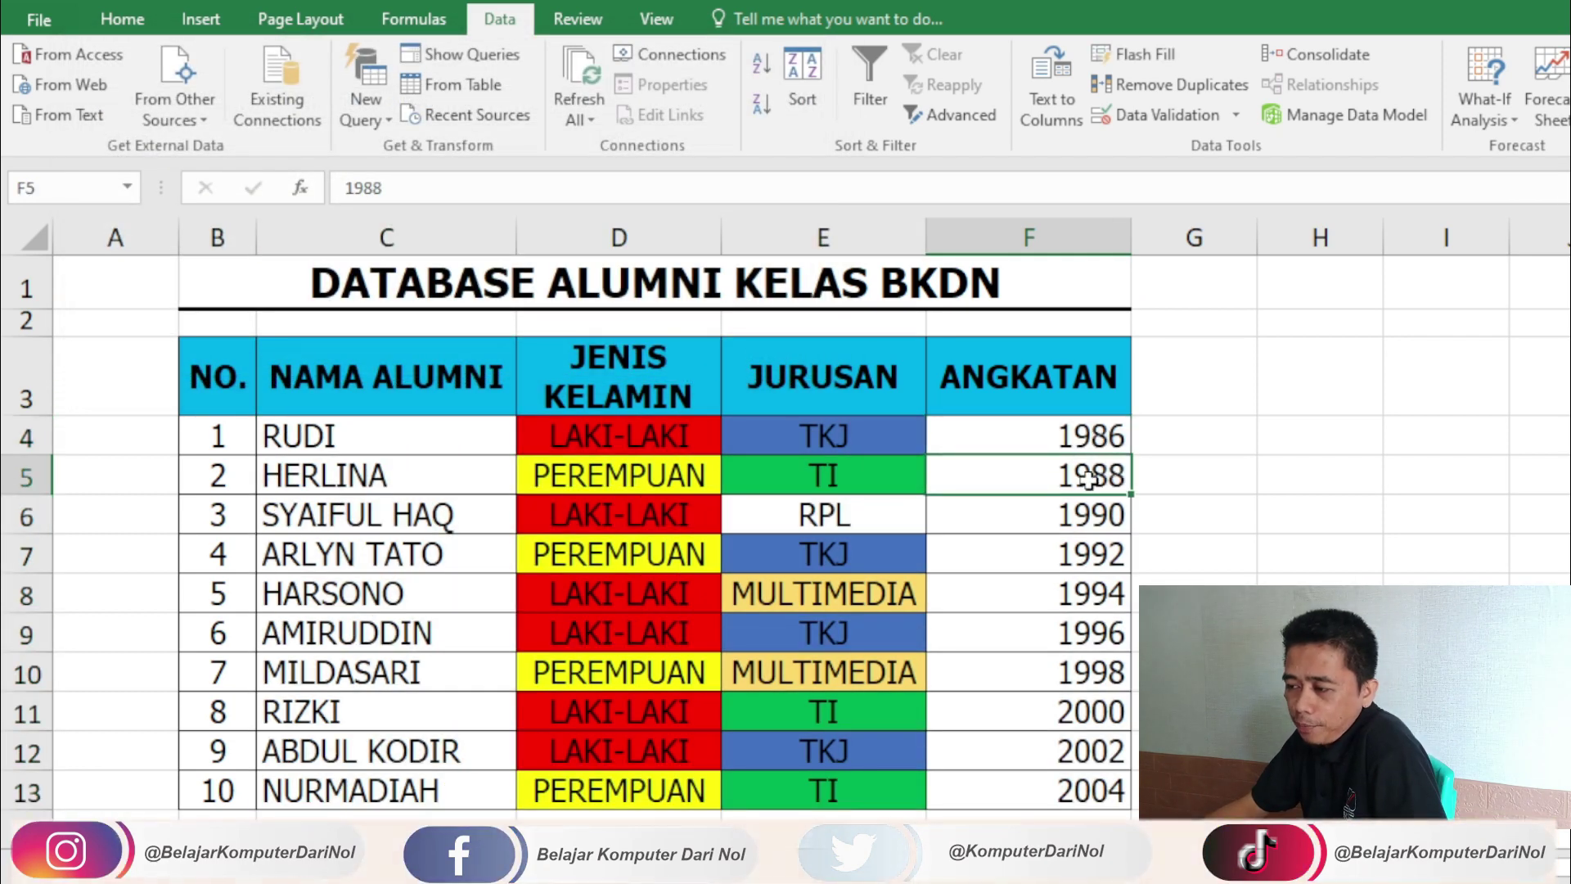
click(1093, 516)
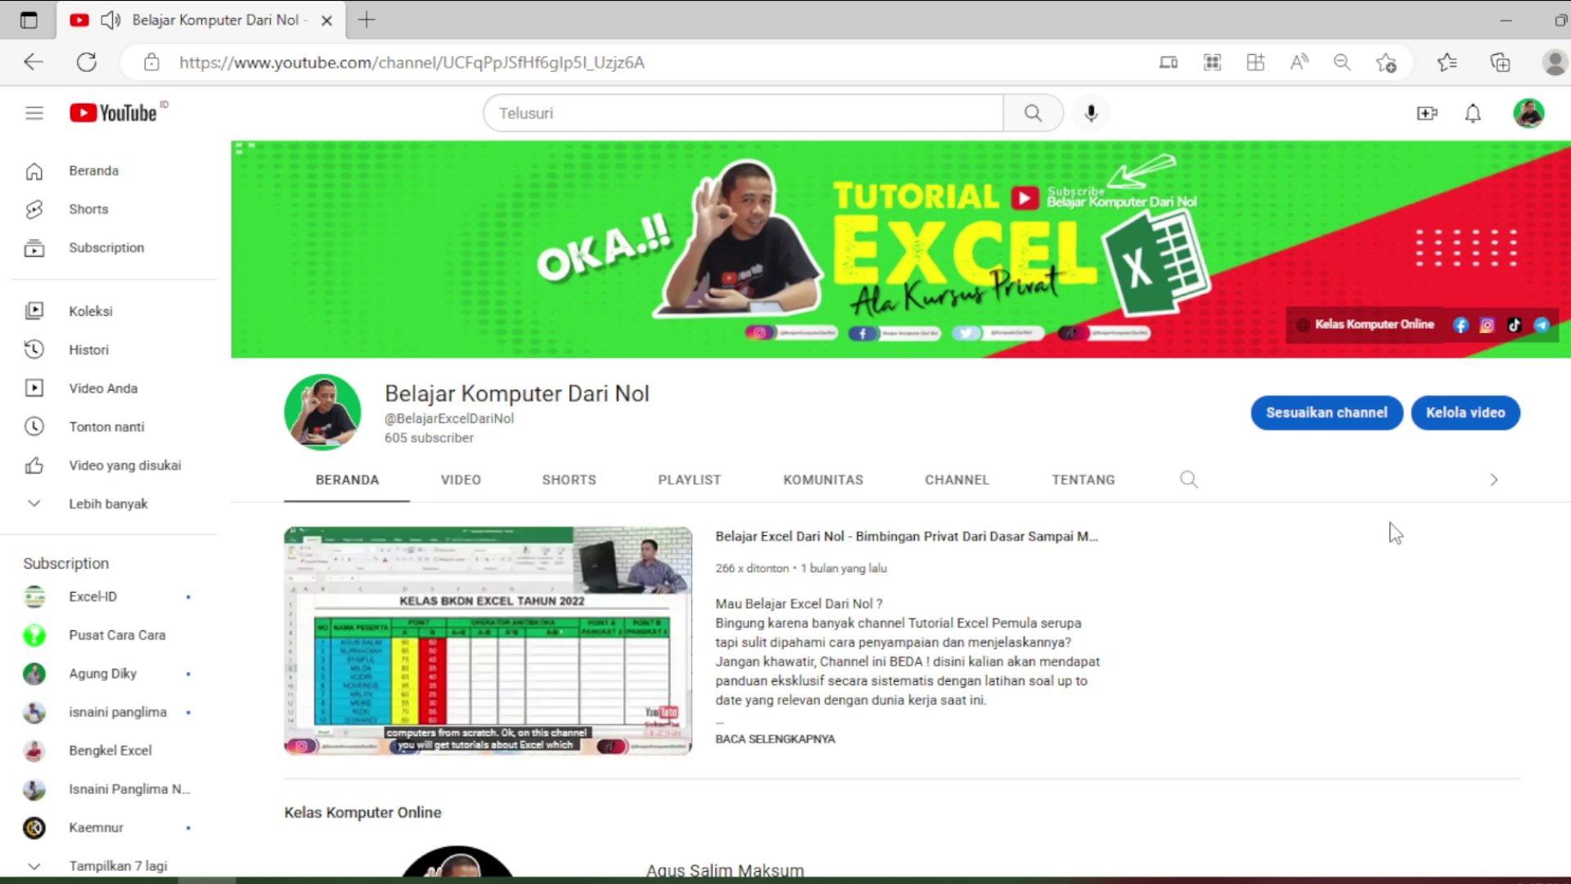
scroll(1395, 533, down, 2)
scroll(1394, 533, down, 3)
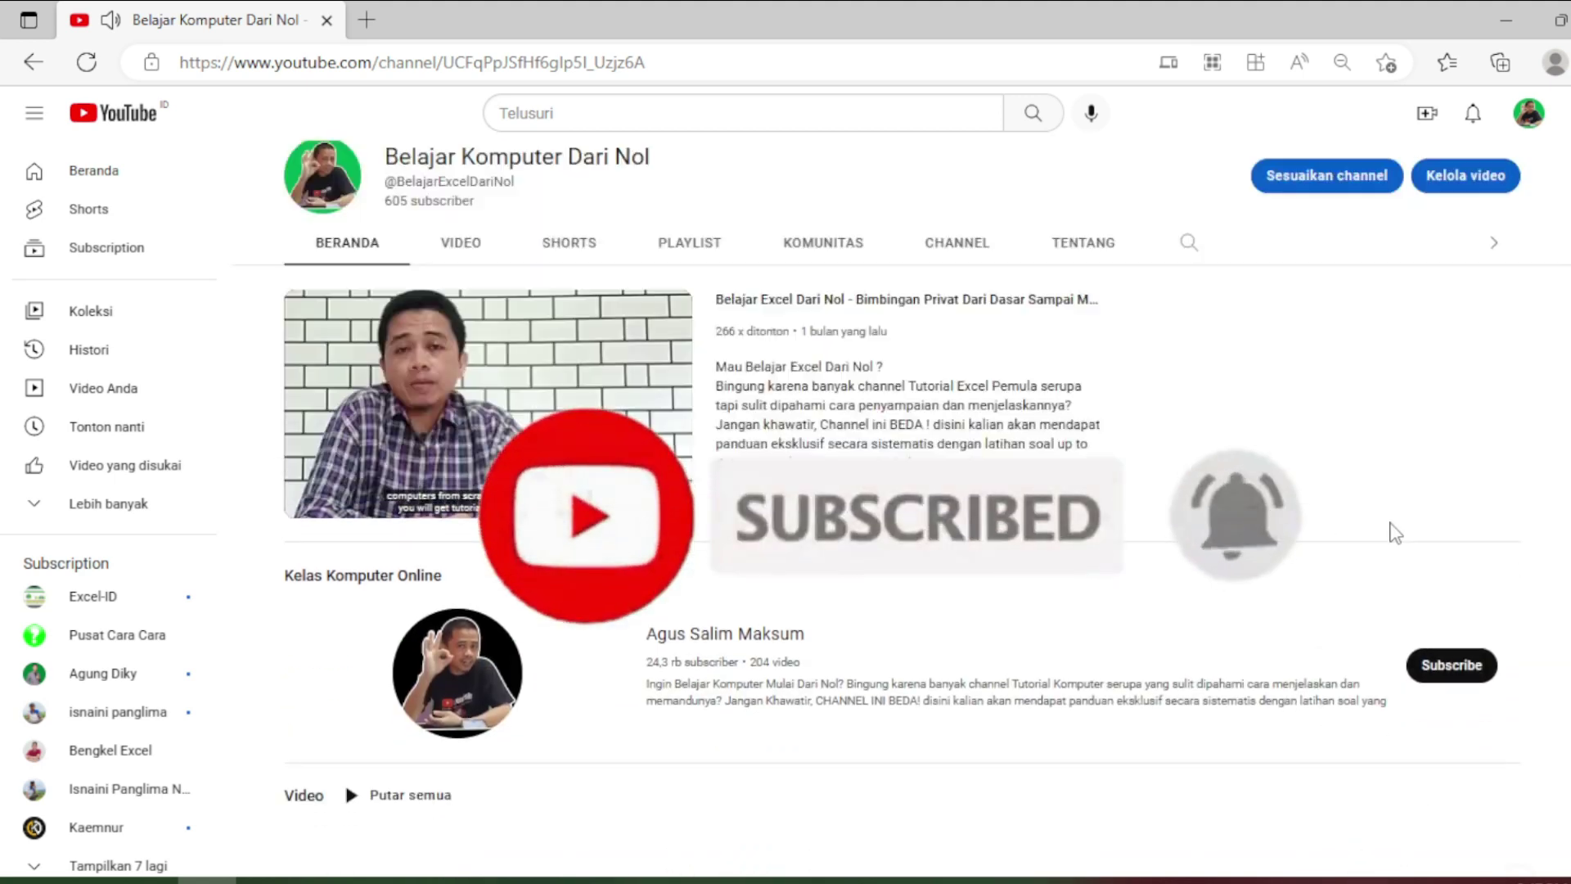
scroll(1395, 533, down, 5)
scroll(1394, 532, down, 1)
scroll(1395, 532, down, 5)
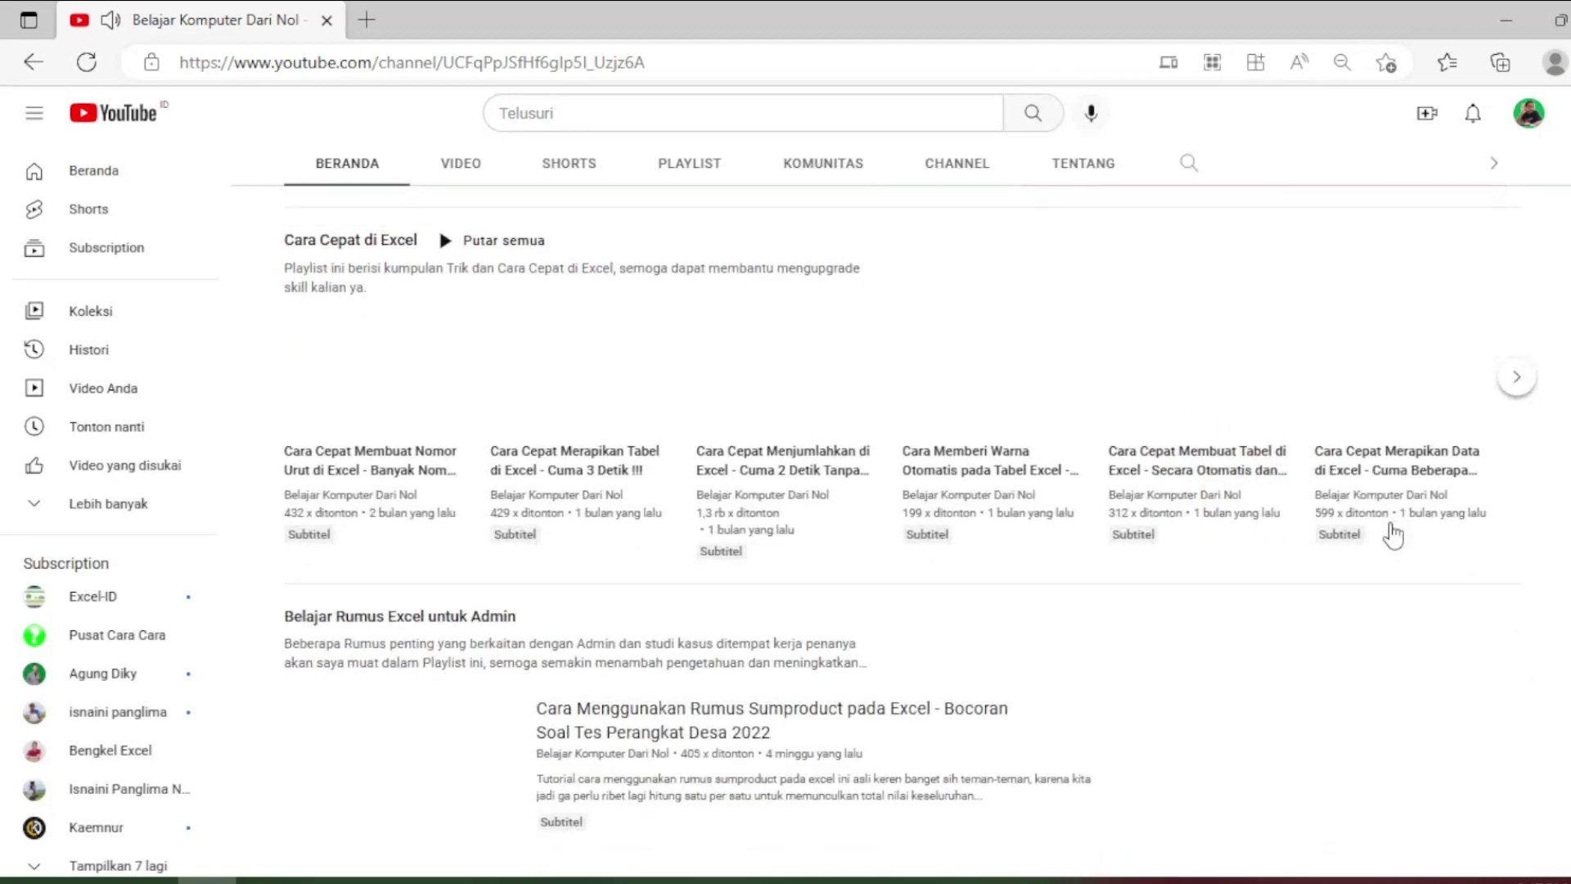
scroll(1393, 536, up, 5)
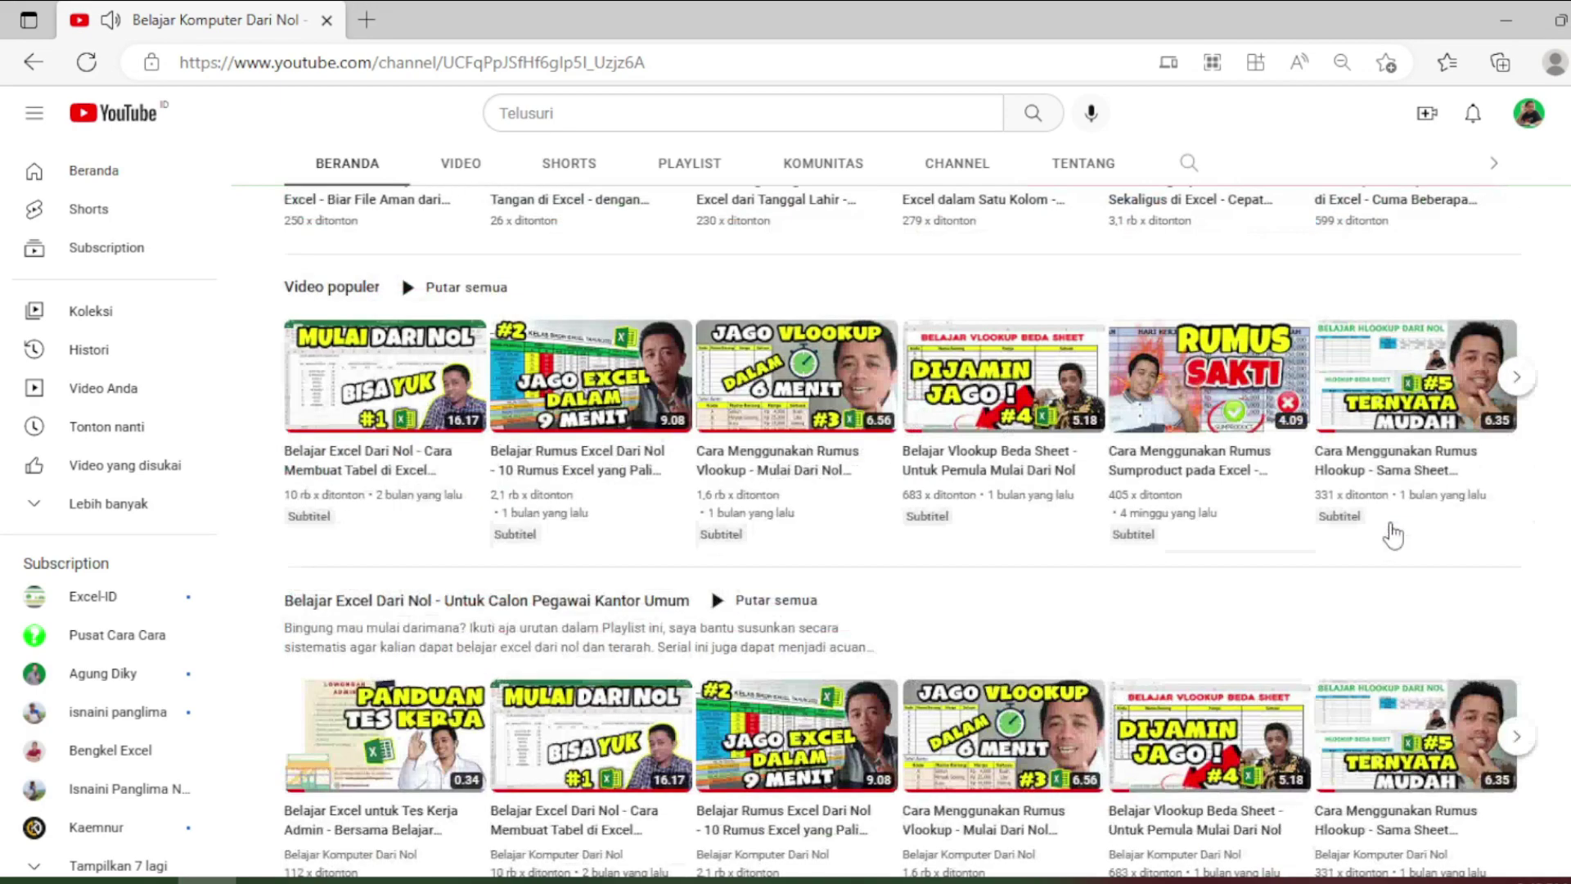
scroll(1393, 536, up, 1)
scroll(1394, 534, up, 3)
scroll(1395, 533, up, 5)
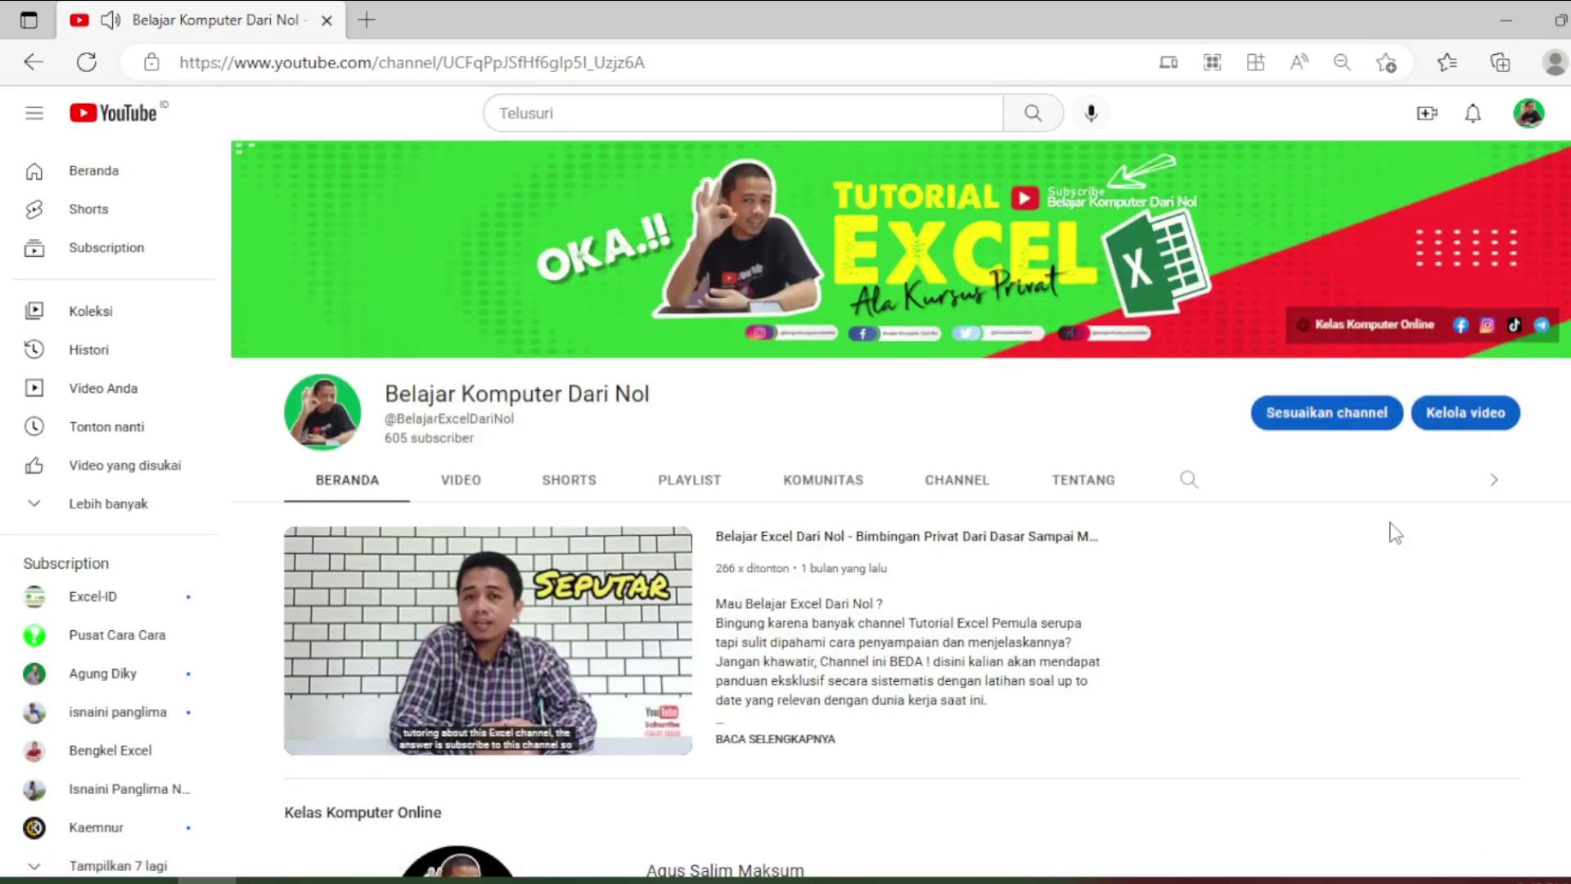